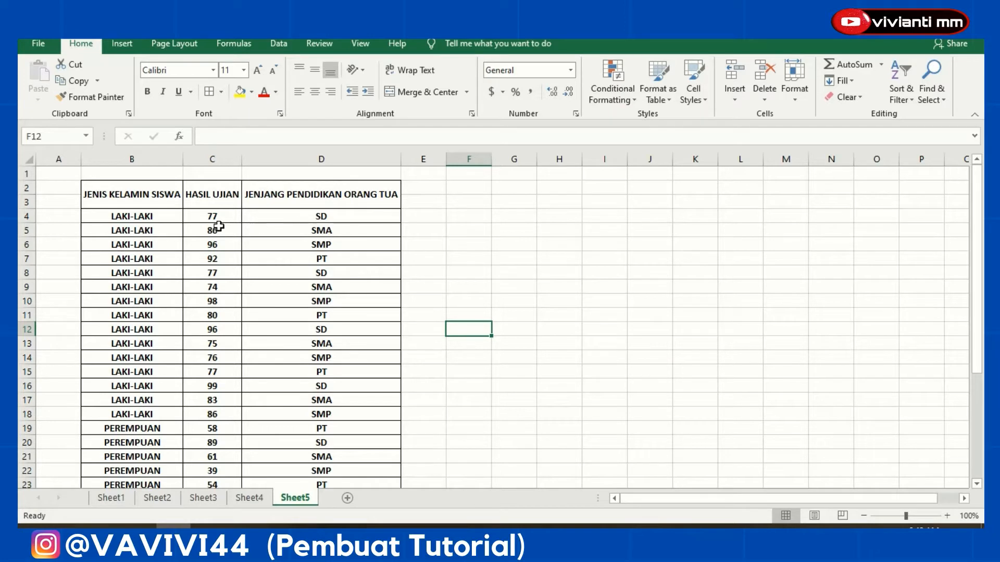
- Examine the JENIS KELAMIN SISWA, HASIL UJIAN and JENJANG PENDIDIKAN ORANG TUA headings and the student data below them
{"action": "left_click", "coordinate": [212, 193]}
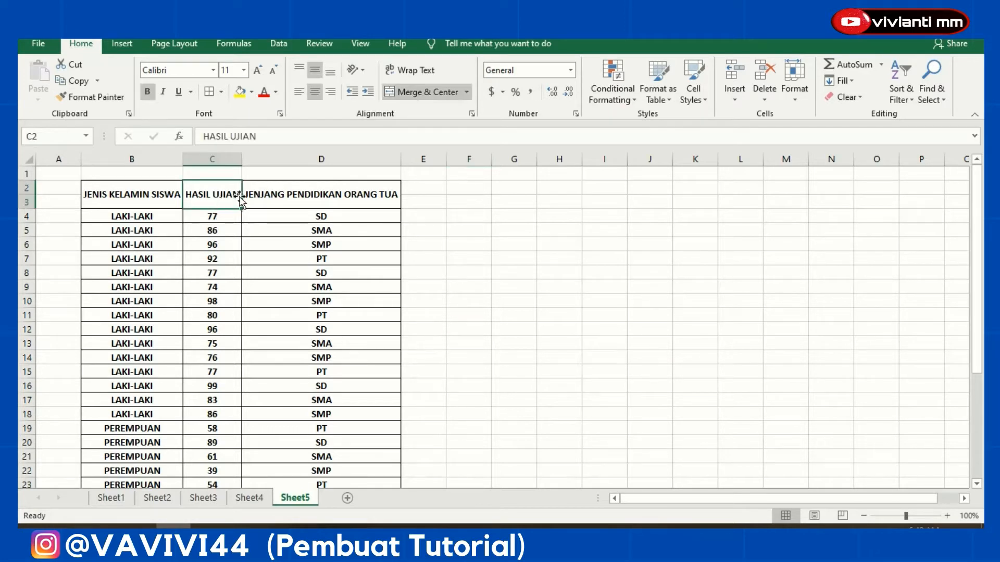
{"action": "left_click", "coordinate": [288, 194]}
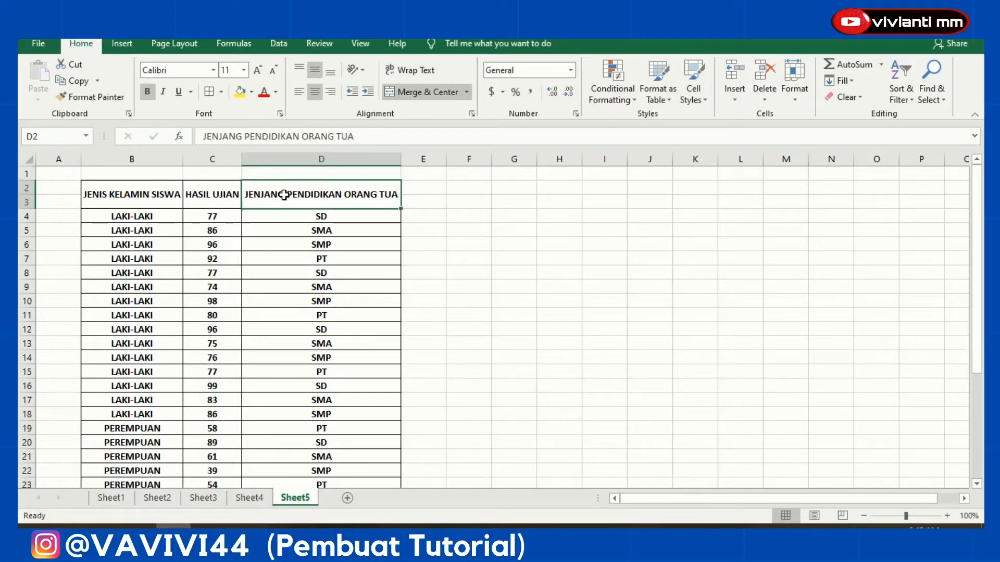
{"action": "left_click", "coordinate": [123, 197]}
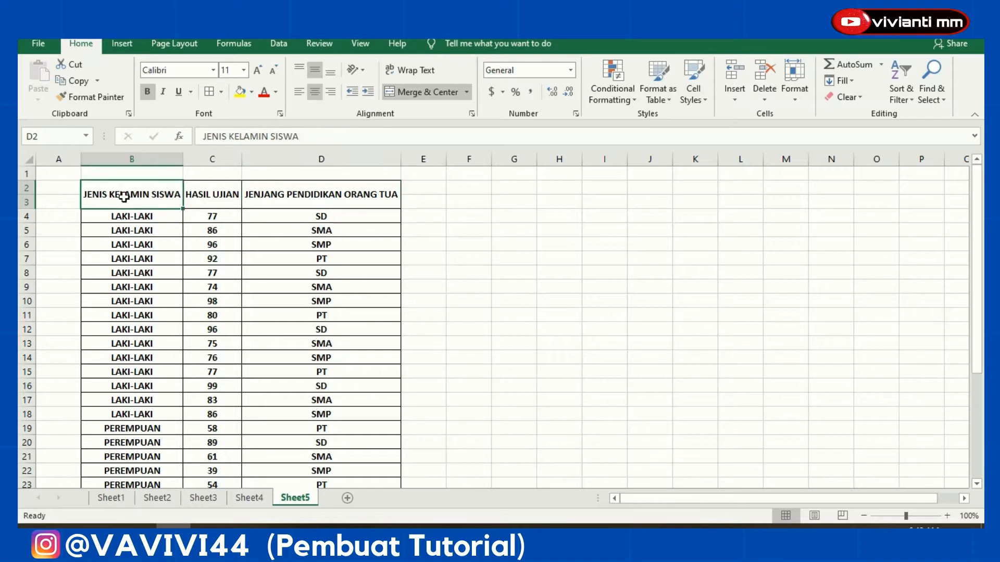
{"action": "left_click", "coordinate": [221, 201]}
{"action": "left_click_drag", "start_coordinate": [165, 197], "coordinate": [319, 195]}
{"action": "left_click", "coordinate": [319, 195]}
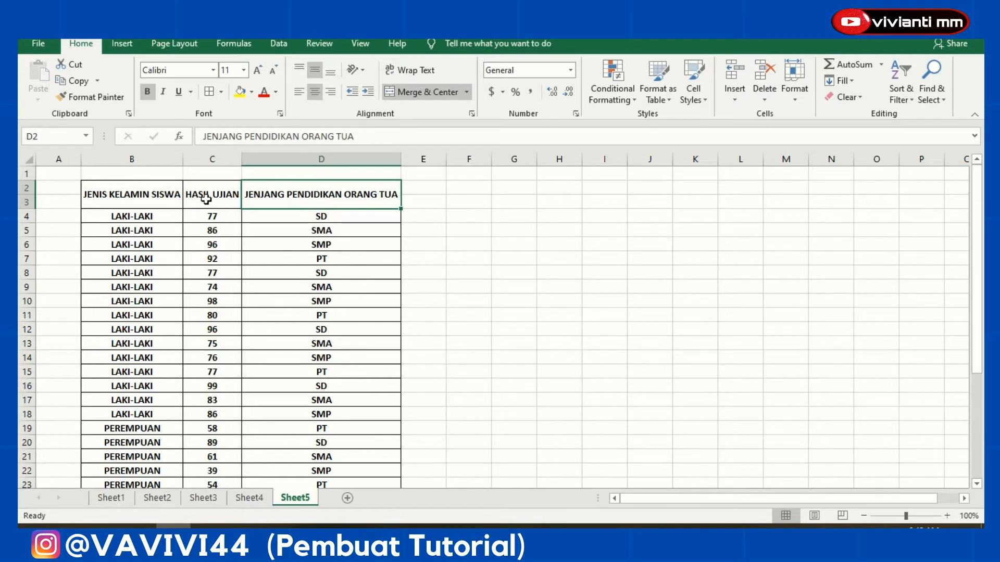
{"action": "left_click", "coordinate": [207, 200]}
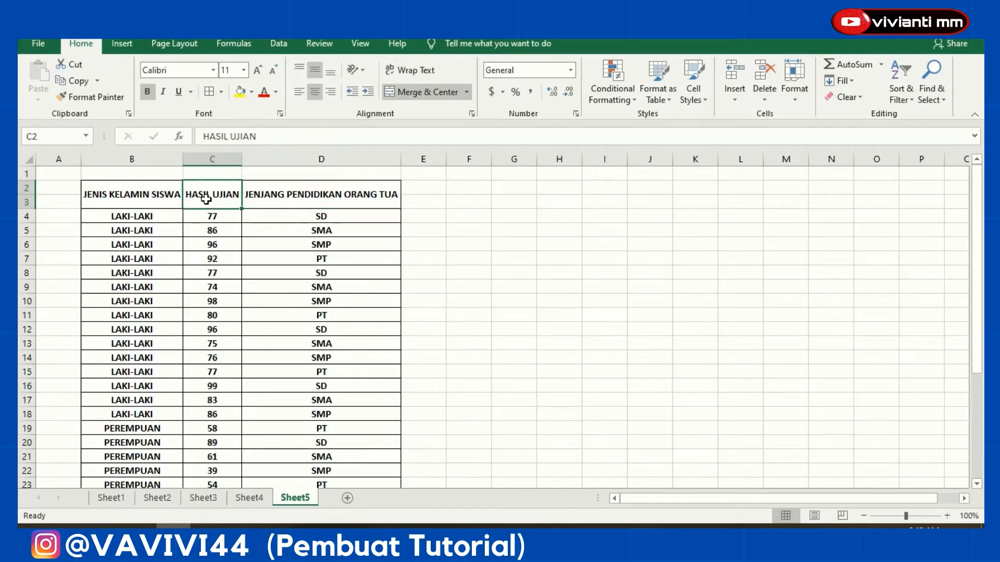
{"action": "left_click", "coordinate": [284, 199]}
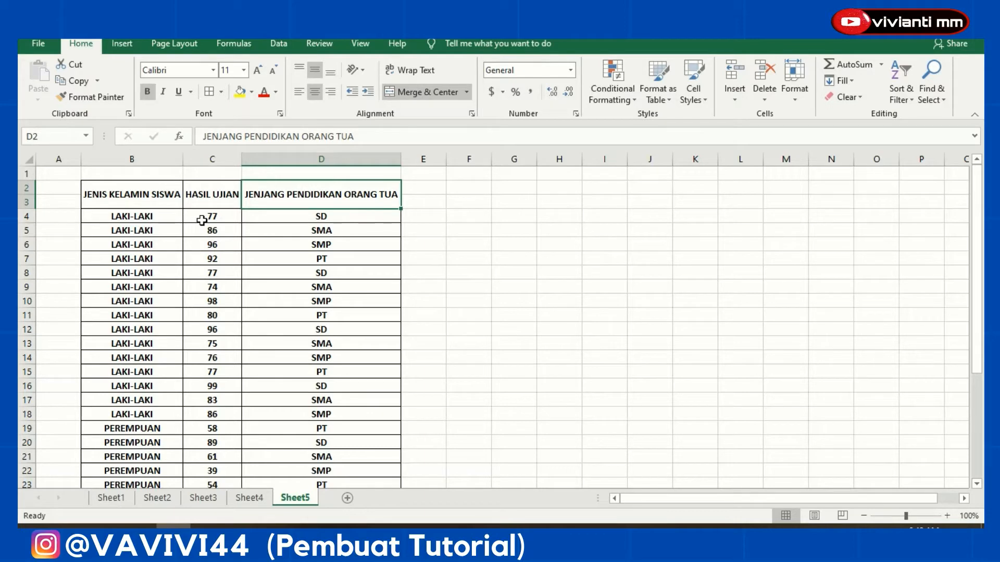
{"action": "scroll", "coordinate": [269, 262], "scroll_direction": "down", "scroll_amount": 7}
{"action": "scroll", "coordinate": [269, 262], "scroll_direction": "up", "scroll_amount": 7}
- Copy the student data in B4:D33 without the headings and paste it into the SPSS data grid from the first cell
{"action": "left_click_drag", "start_coordinate": [111, 218], "coordinate": [296, 457]}
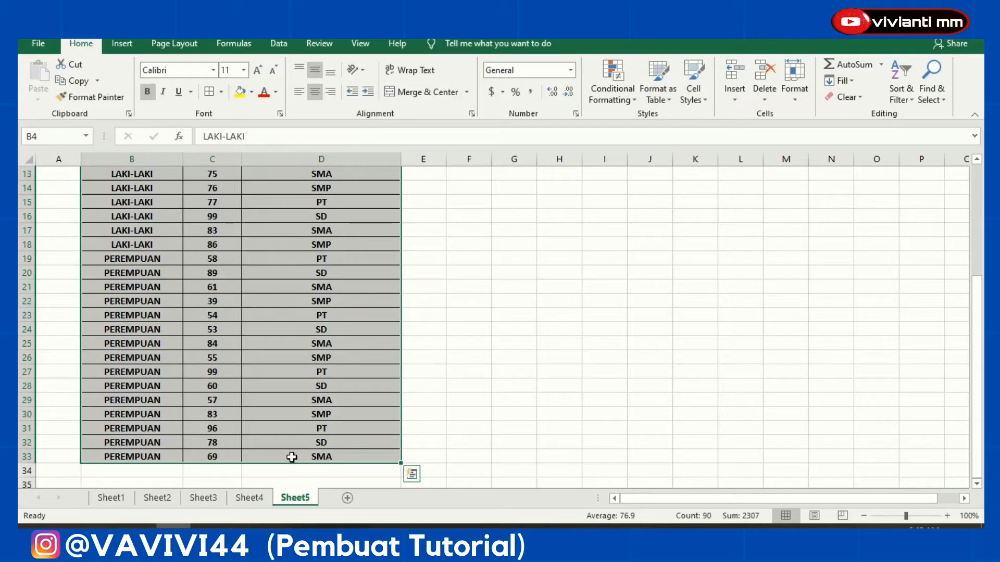
{"action": "key", "text": "ctrl+c"}
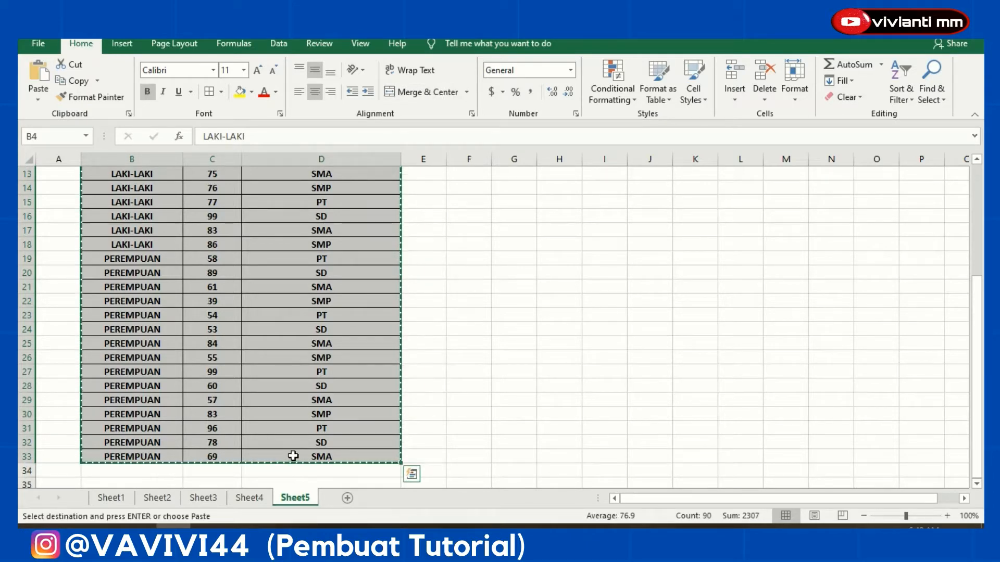
{"action": "left_click", "coordinate": [381, 526]}
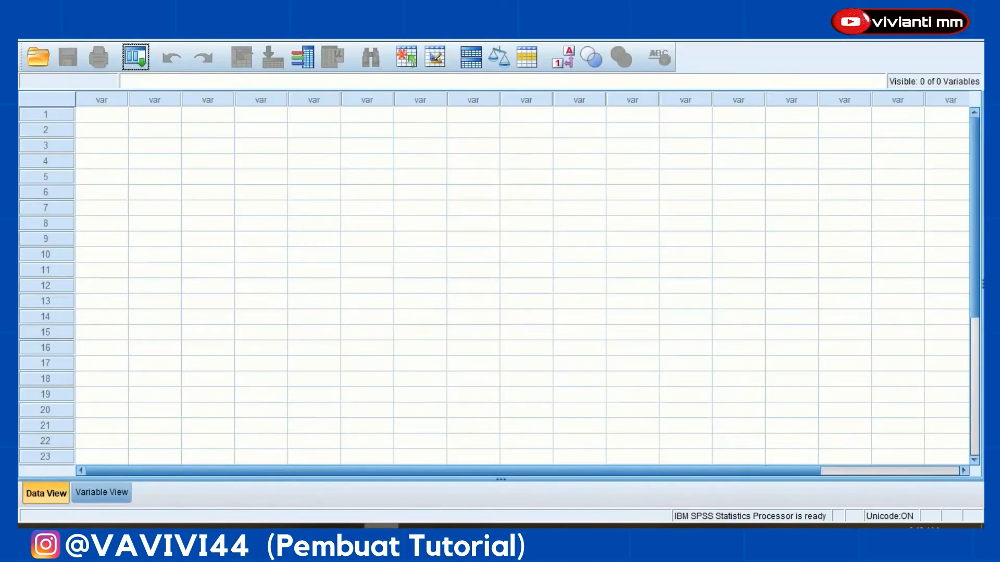
{"action": "left_click", "coordinate": [110, 116]}
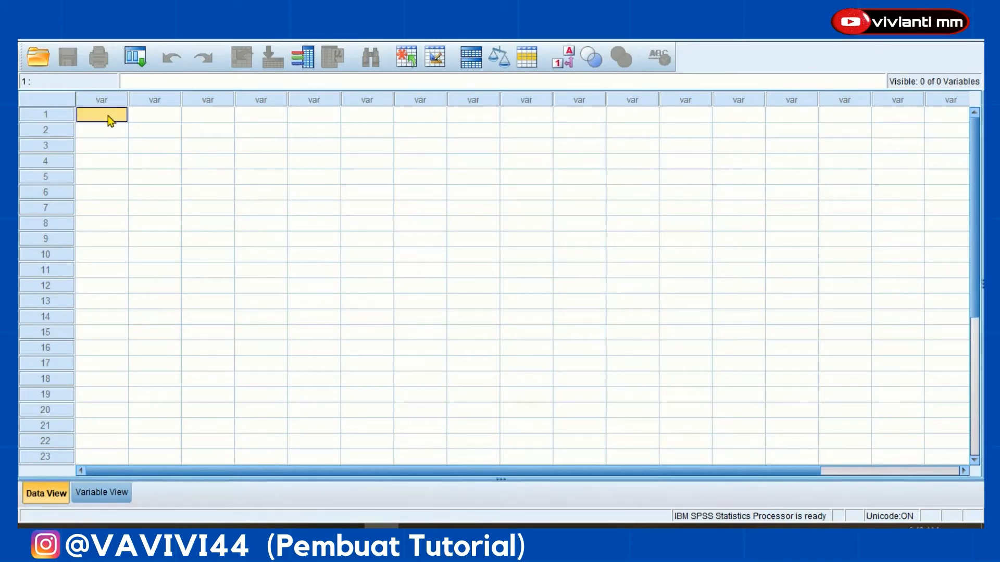
{"action": "key", "text": "ctrl+v"}
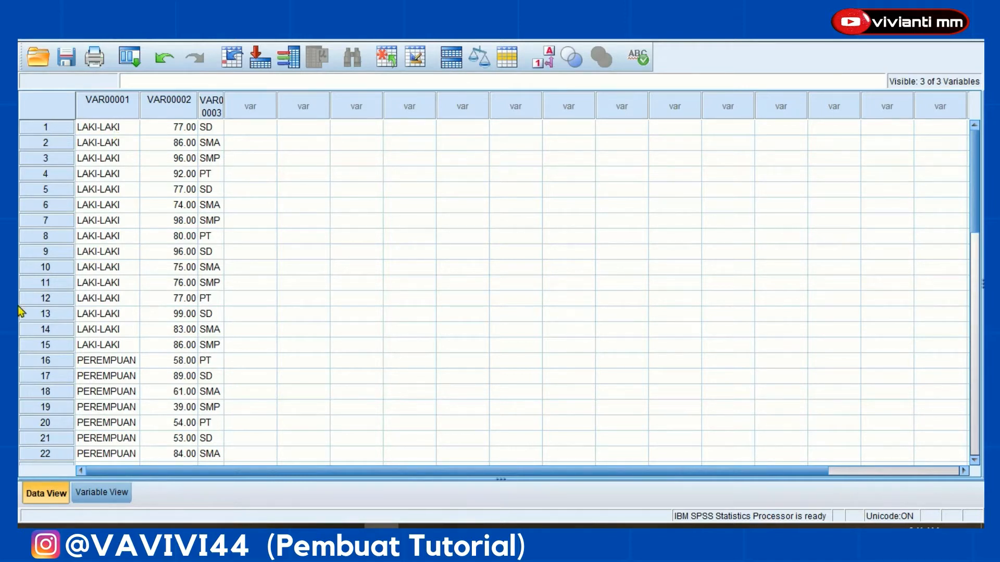
- Rename the first variable as GENDER and the second as HASIL_UJIAN in the variable definitions
{"action": "left_click", "coordinate": [117, 494]}
{"action": "left_click", "coordinate": [114, 99]}
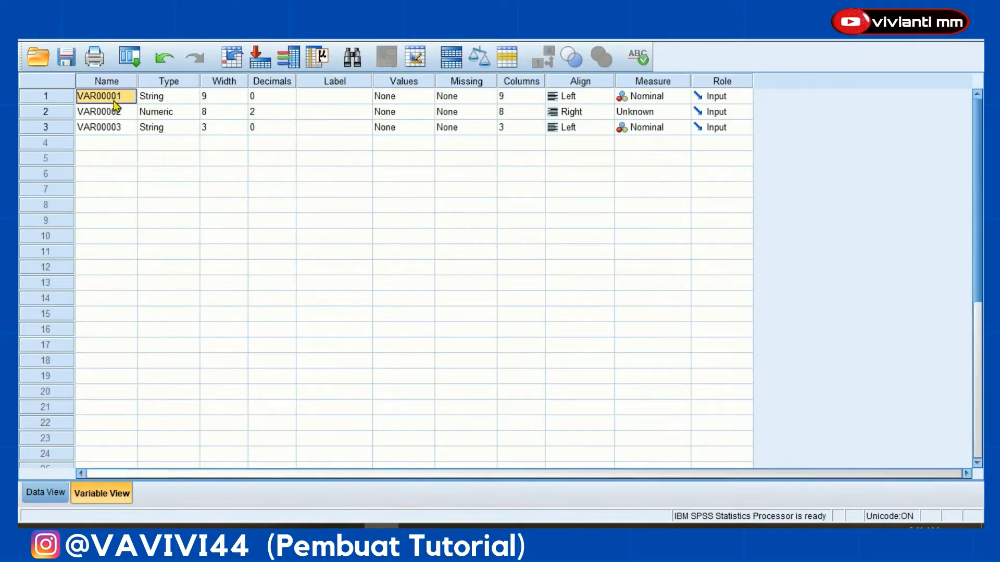
{"action": "type", "text": "GENDER"}
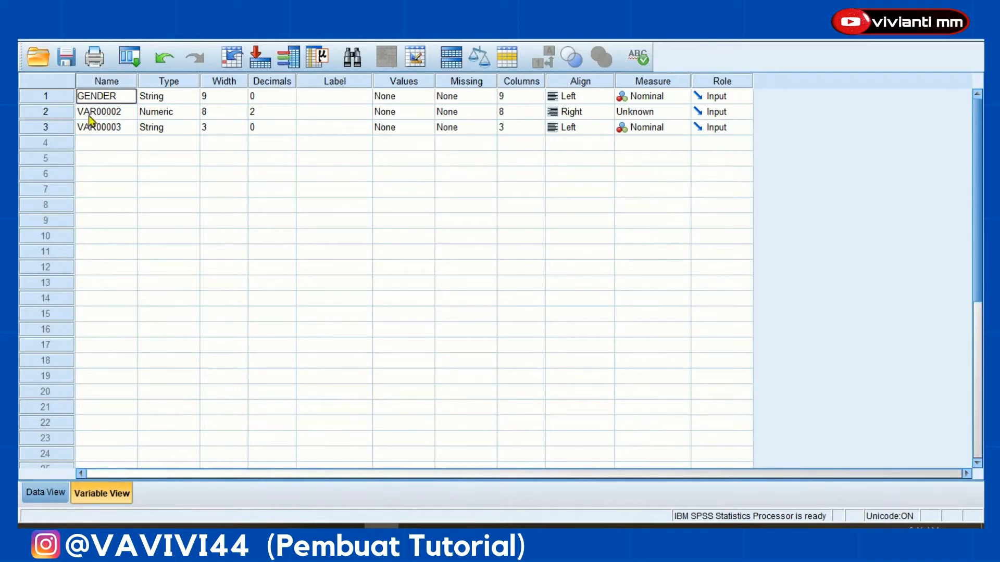
{"action": "left_click", "coordinate": [91, 110]}
{"action": "type", "text": "HASIL"}
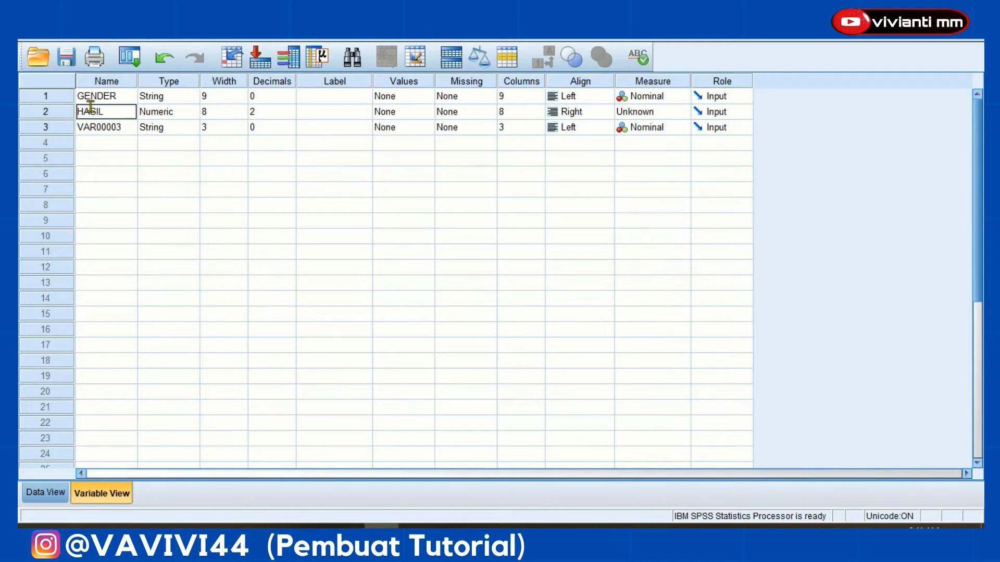
{"action": "type", "text": "_UJIAN"}
- Rename the third variable, which holds the parents' education level, as N_ORTU
{"action": "left_click", "coordinate": [111, 130]}
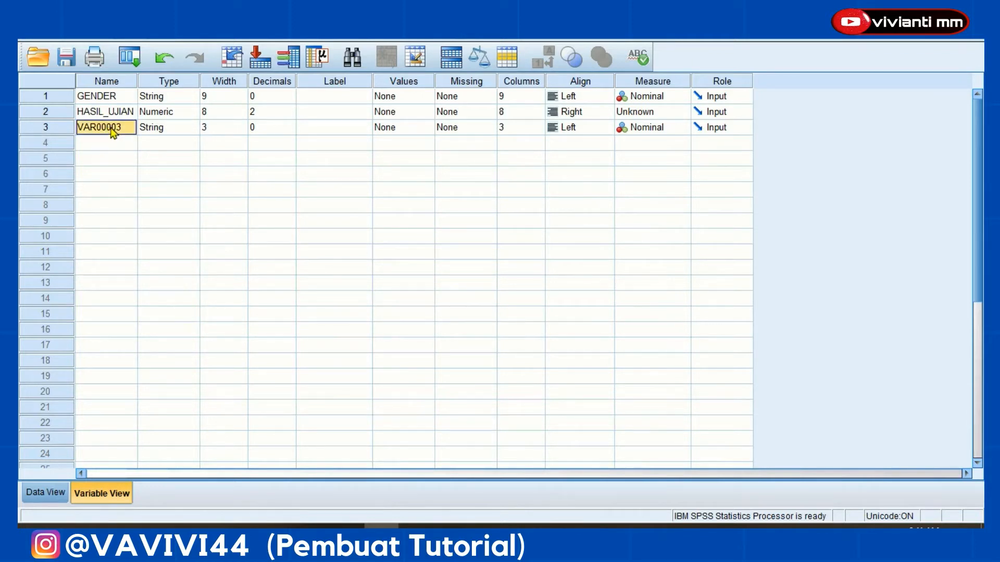
{"action": "type", "text": "pENDID"}
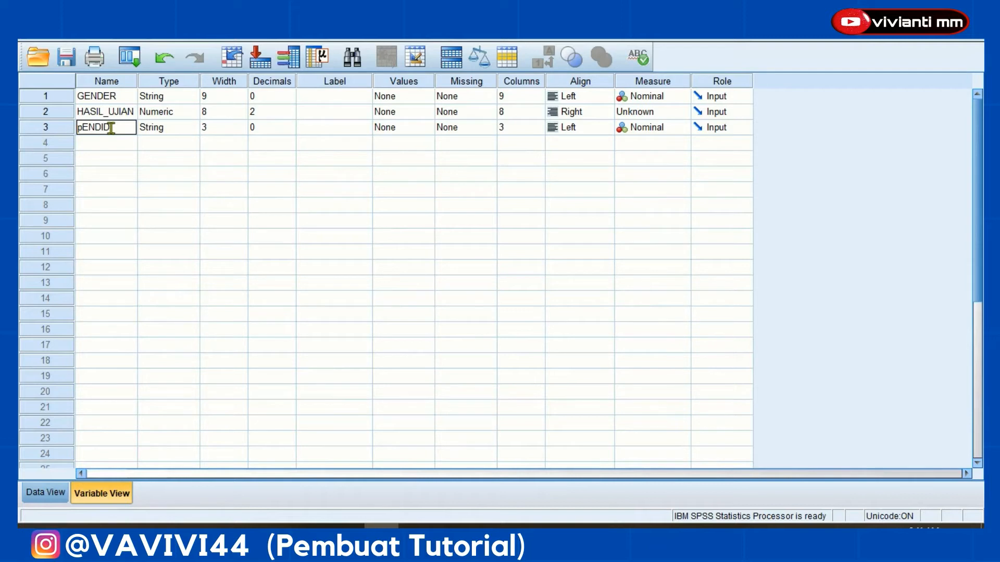
{"action": "double_click", "coordinate": [111, 127]}
{"action": "type", "text": "N ORA"}
{"action": "key", "text": "BackSpace"}
{"action": "key", "text": "BackSpace"}
{"action": "key", "text": "BackSpace"}
{"action": "type", "text": "_ORT"}
{"action": "left_click", "coordinate": [292, 192]}
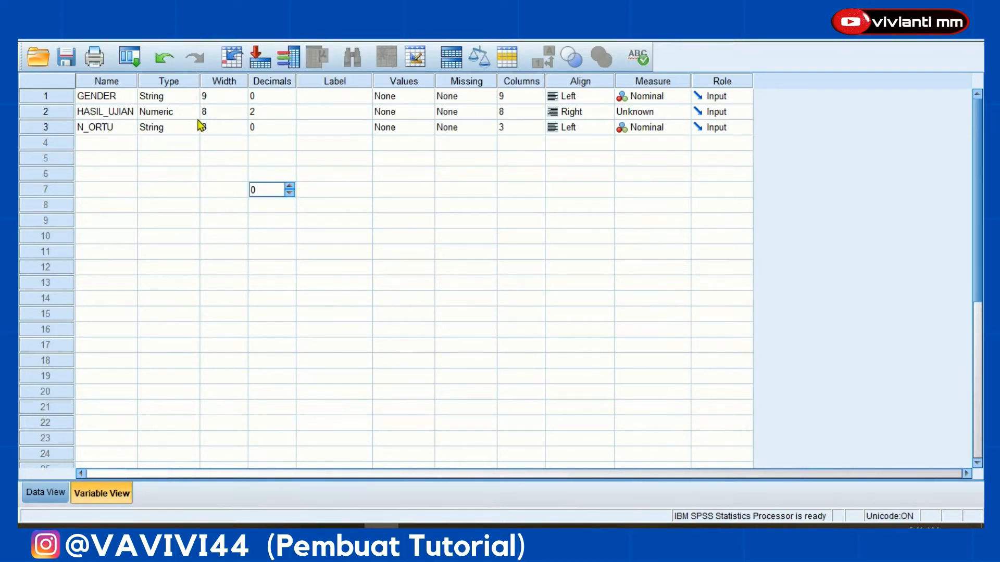
{"action": "left_click", "coordinate": [278, 112]}
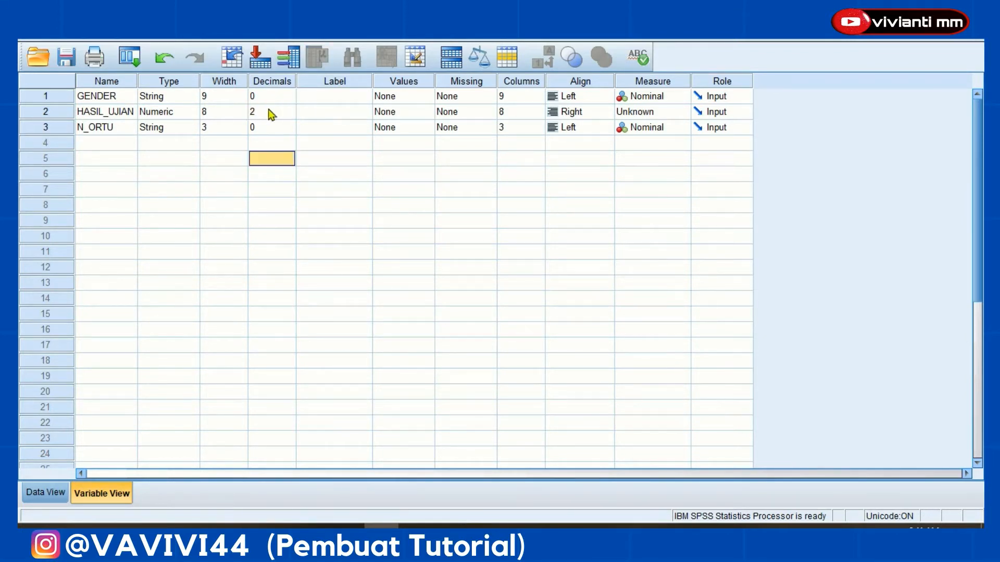
{"action": "left_click", "coordinate": [269, 111]}
{"action": "left_click", "coordinate": [289, 115]}
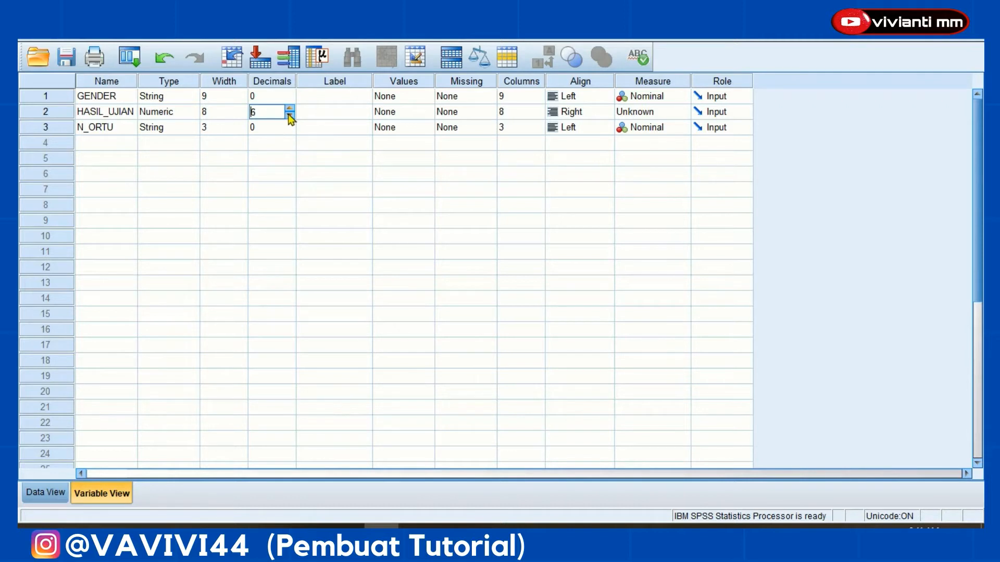
{"action": "left_click_drag", "start_coordinate": [271, 112], "coordinate": [251, 112]}
{"action": "key", "text": "BackSpace"}
{"action": "type", "text": "13"}
{"action": "left_click", "coordinate": [327, 163]}
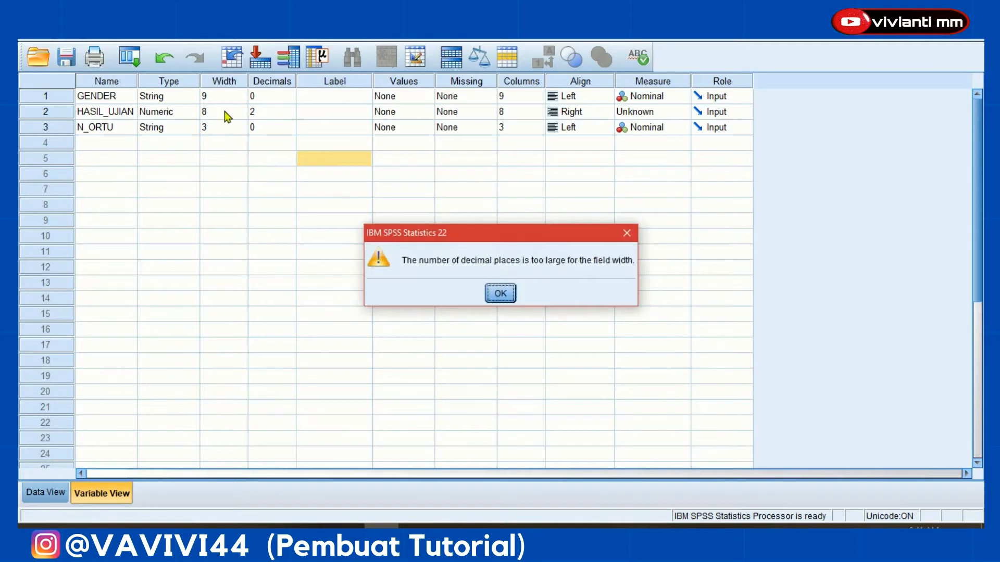
{"action": "left_click", "coordinate": [630, 233]}
- Set the number of decimals of the HASIL_UJIAN variable to 0
{"action": "left_click", "coordinate": [264, 112]}
{"action": "left_click_drag", "start_coordinate": [263, 110], "coordinate": [239, 112]}
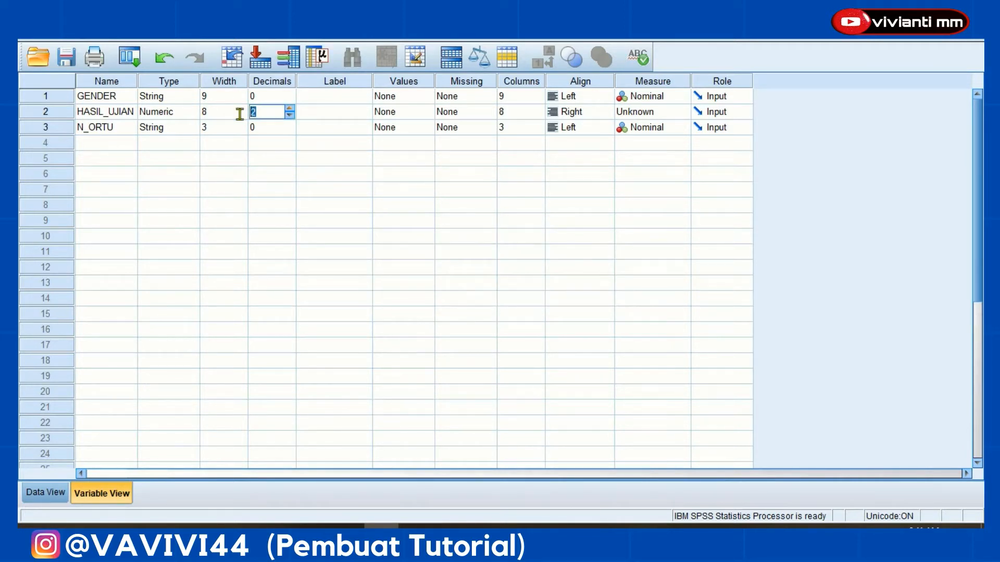
{"action": "type", "text": "0"}
{"action": "left_click", "coordinate": [329, 207]}
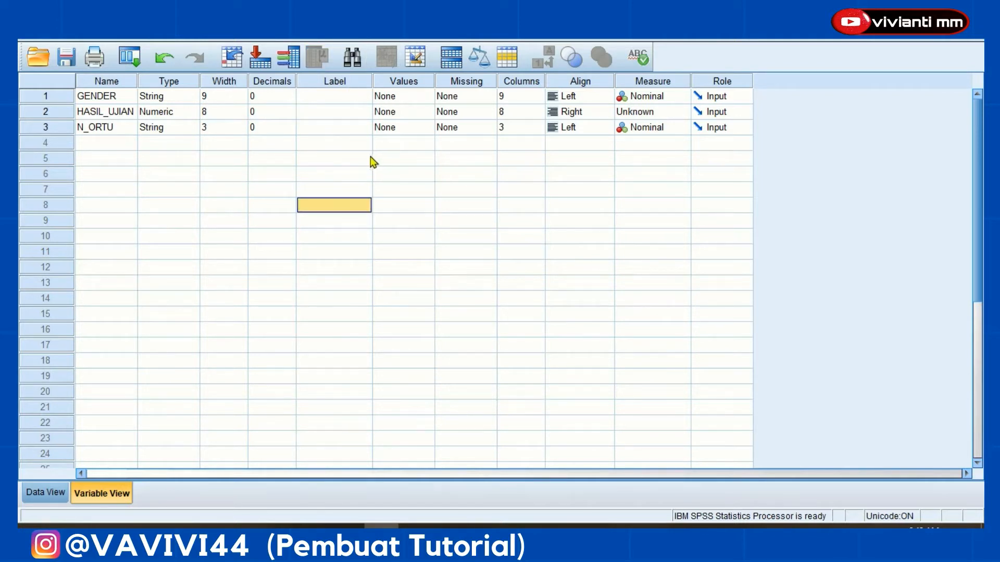
- Open the value labels of the GENDER variable and add the label KI for value 1
{"action": "left_click", "coordinate": [397, 97]}
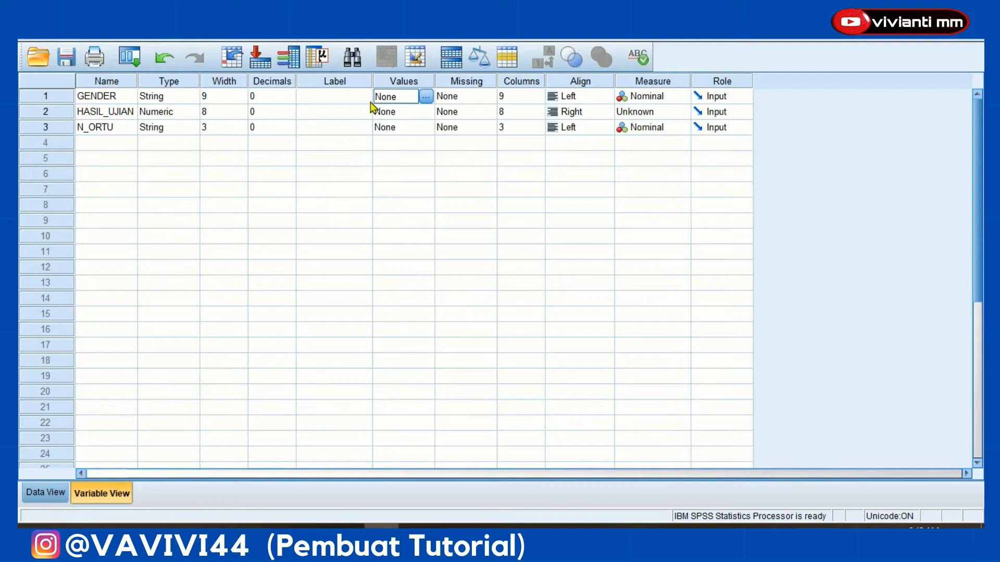
{"action": "left_click", "coordinate": [425, 97]}
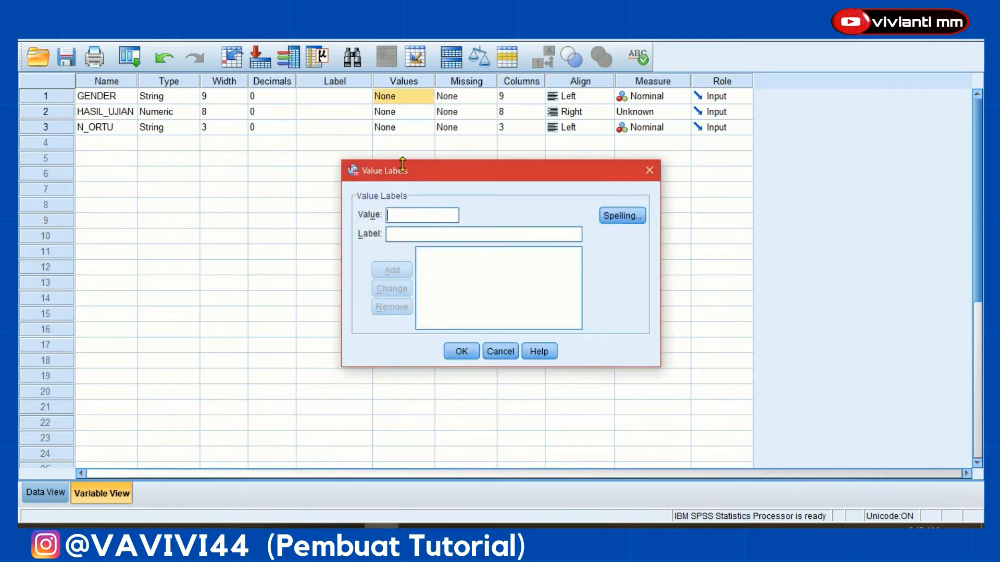
{"action": "double_click", "coordinate": [403, 164]}
{"action": "type", "text": "1"}
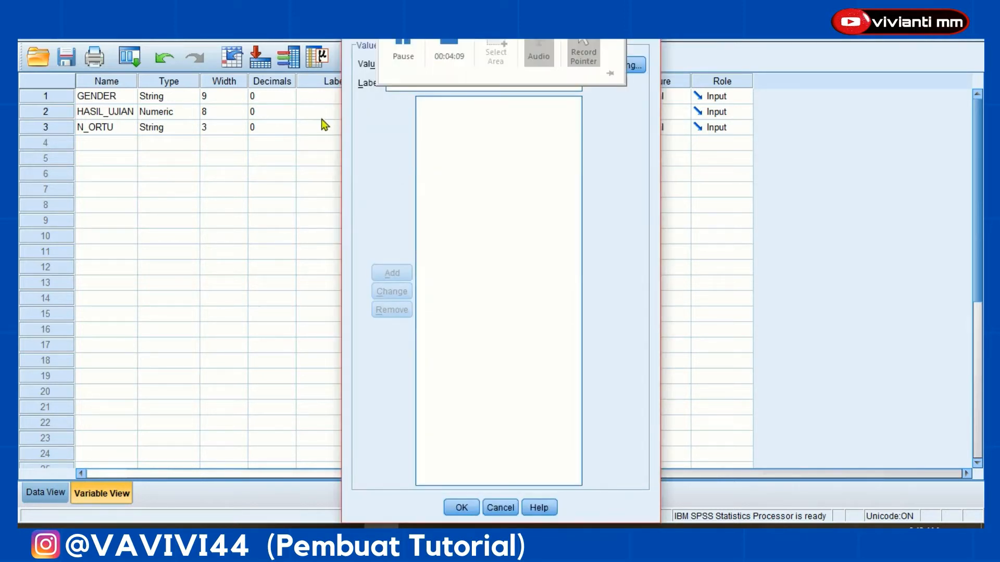
{"action": "left_click", "coordinate": [436, 85]}
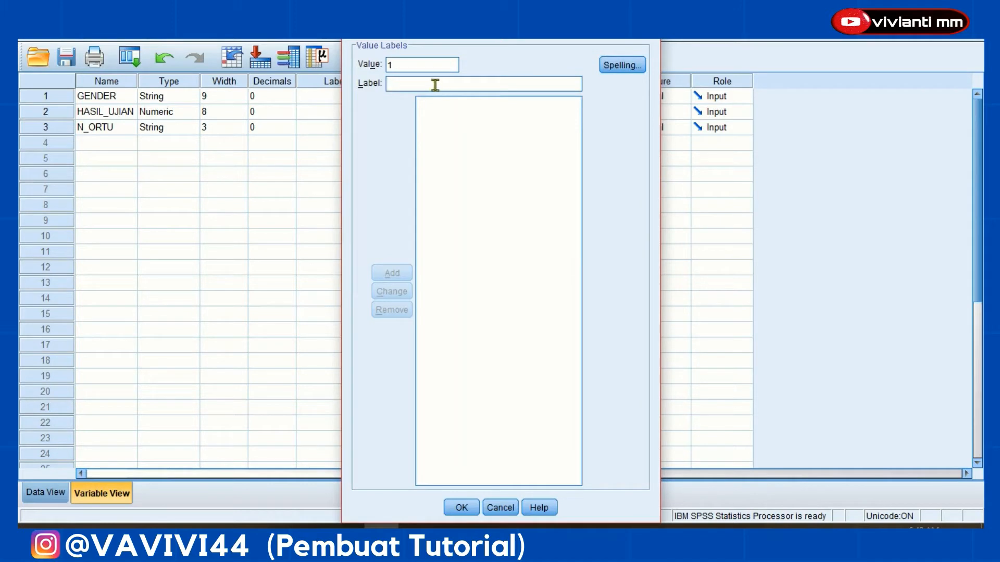
{"action": "type", "text": "LAKI"}
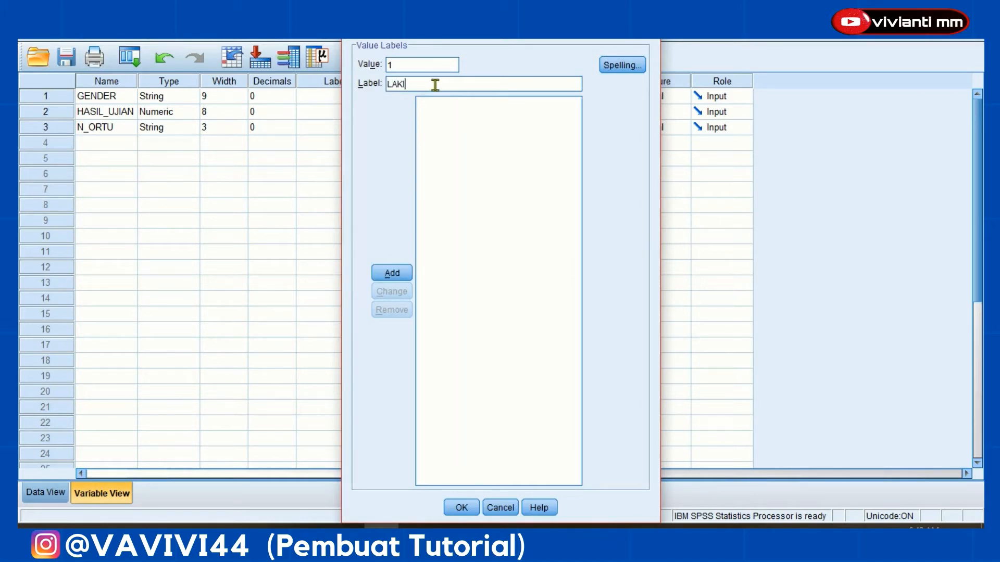
{"action": "type", "text": "-L"}
{"action": "key", "text": "BackSpace"}
{"action": "key", "text": "BackSpace"}
{"action": "key", "text": "BackSpace"}
{"action": "key", "text": "BackSpace"}
{"action": "key", "text": "BackSpace"}
{"action": "key", "text": "BackSpace"}
{"action": "type", "text": "K"}
{"action": "key", "text": "Return"}
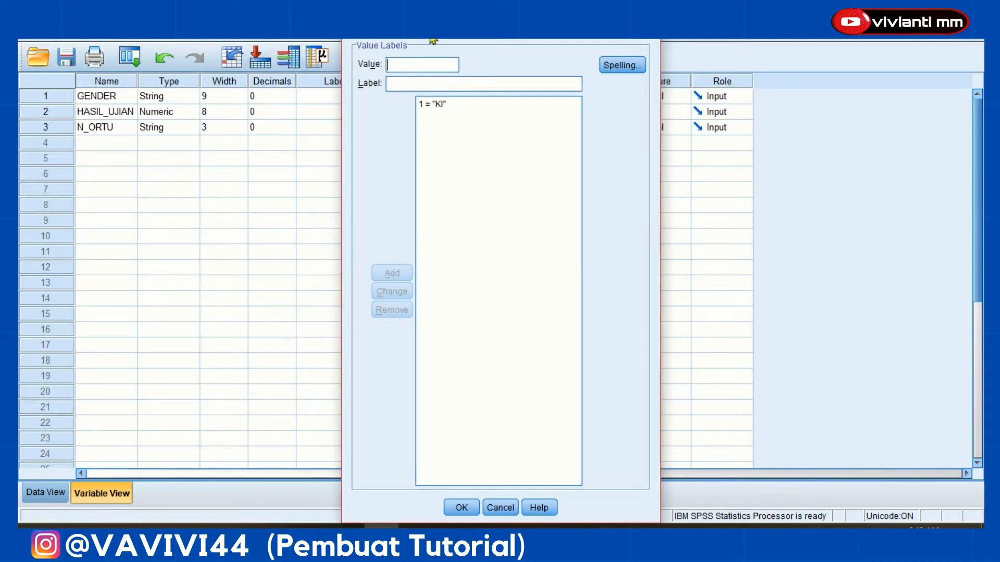
- Change the GENDER label for value 1 to LAKI-LAKI
{"action": "left_click", "coordinate": [454, 105]}
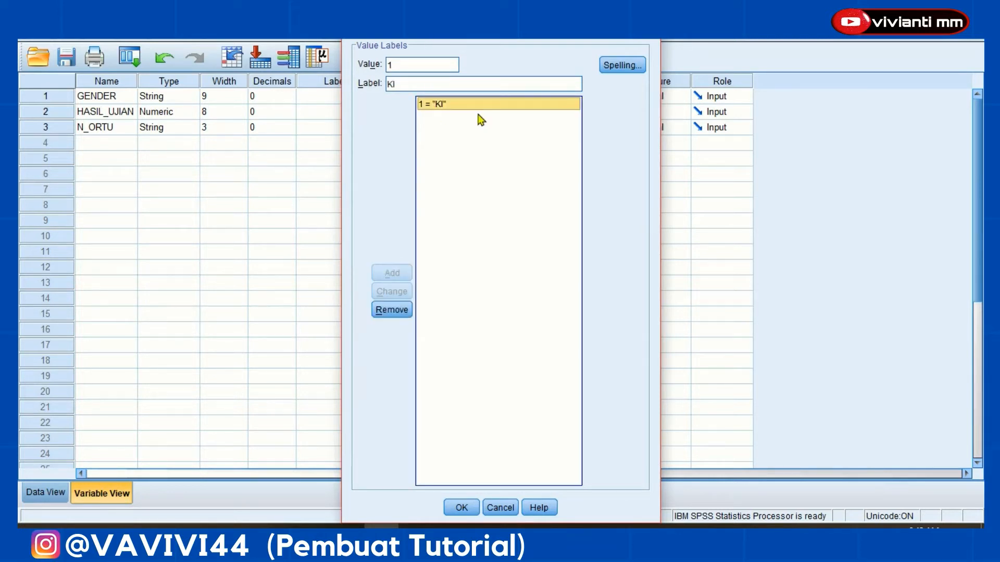
{"action": "left_click", "coordinate": [411, 83]}
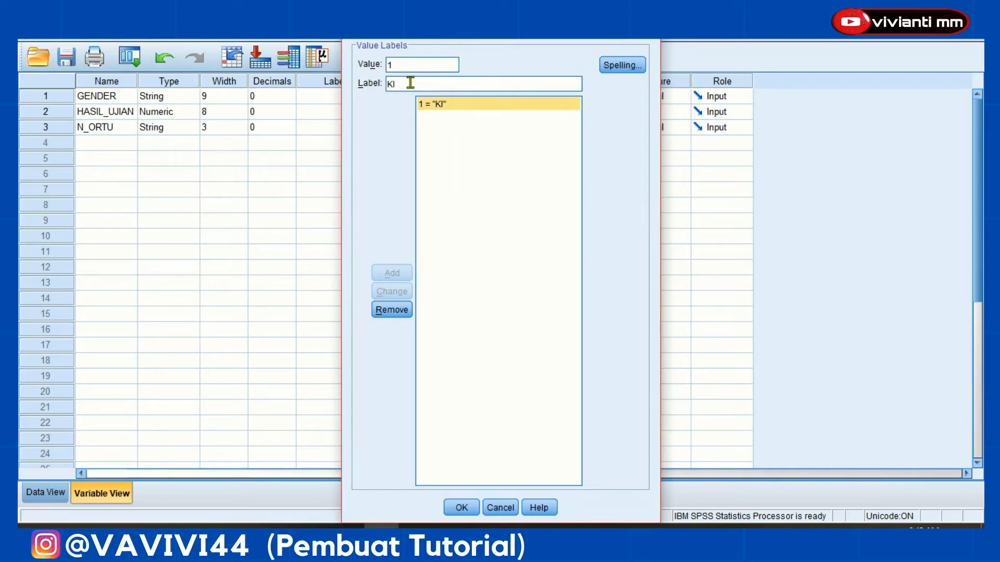
{"action": "key", "text": "BackSpace"}
{"action": "key", "text": "BackSpace"}
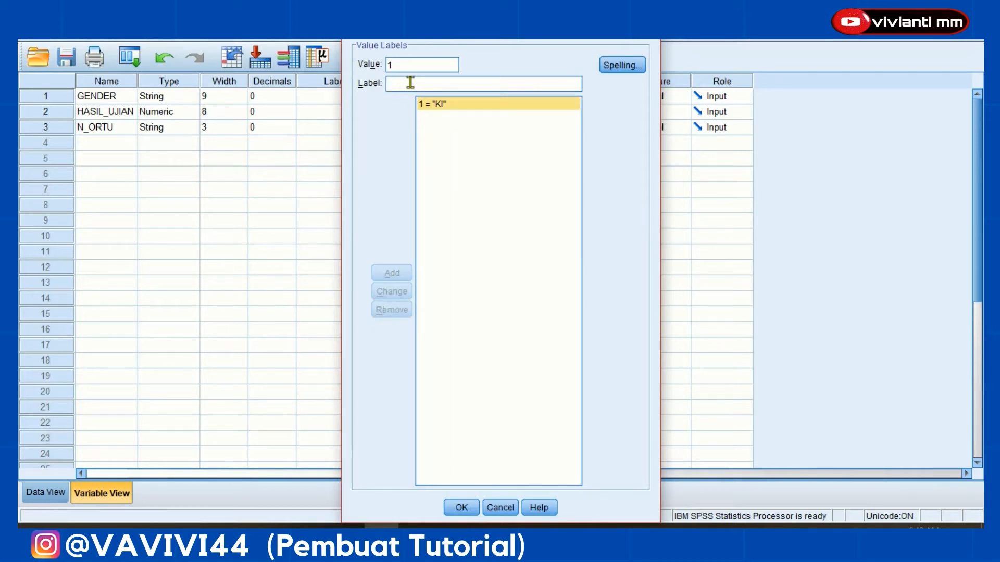
{"action": "type", "text": "LAKI"}
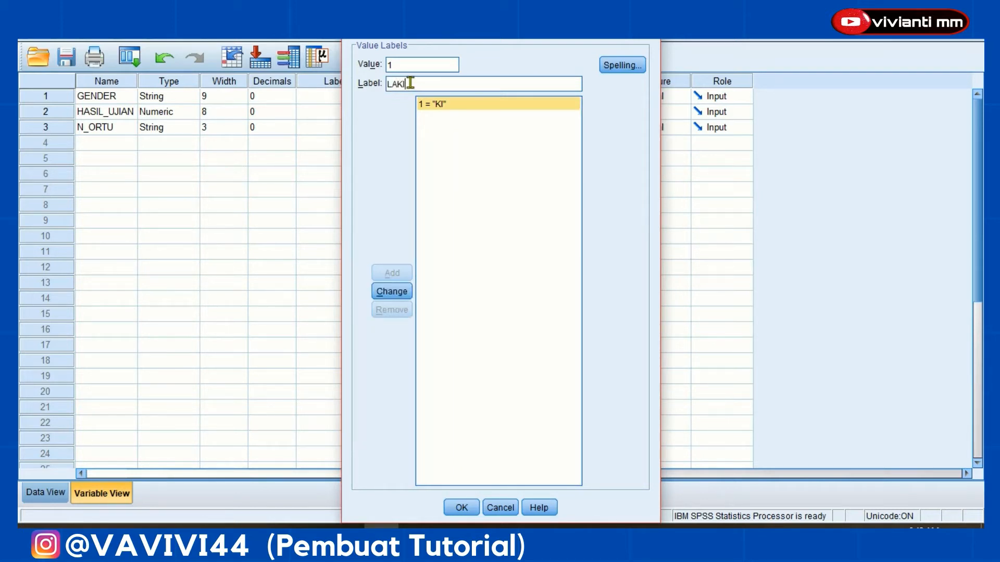
{"action": "type", "text": "-LAKI"}
{"action": "left_click", "coordinate": [399, 297]}
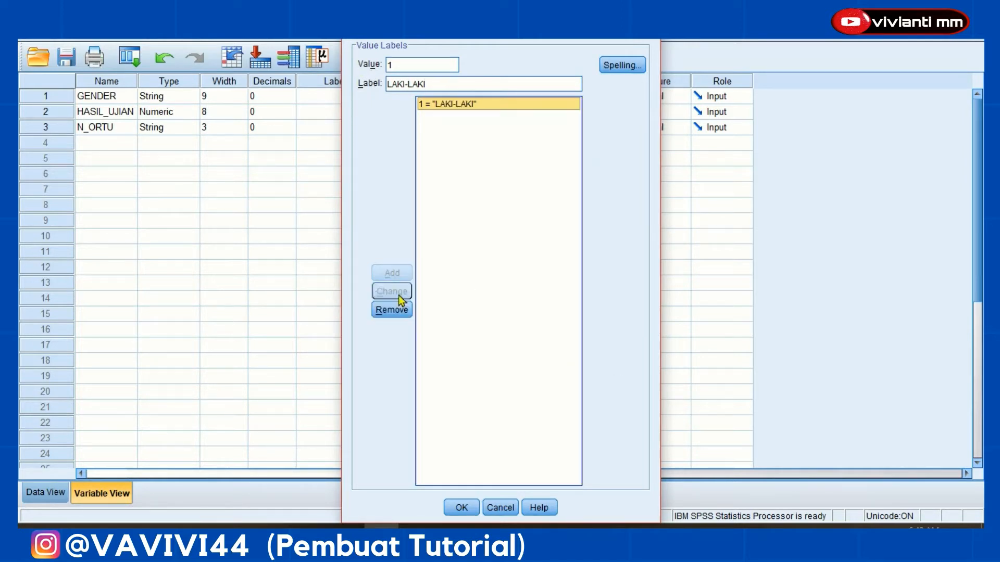
- Add the label PEREMPUAN for value 2 of the GENDER variable and accept its value labels
{"action": "left_click", "coordinate": [402, 67]}
{"action": "key", "text": "BackSpace"}
{"action": "type", "text": "2"}
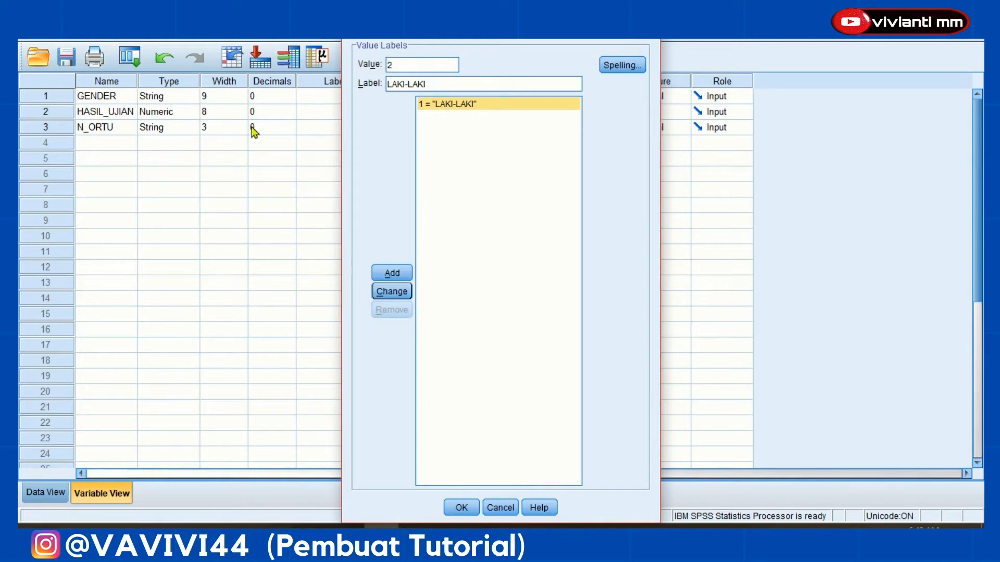
{"action": "left_click_drag", "start_coordinate": [430, 84], "coordinate": [343, 83]}
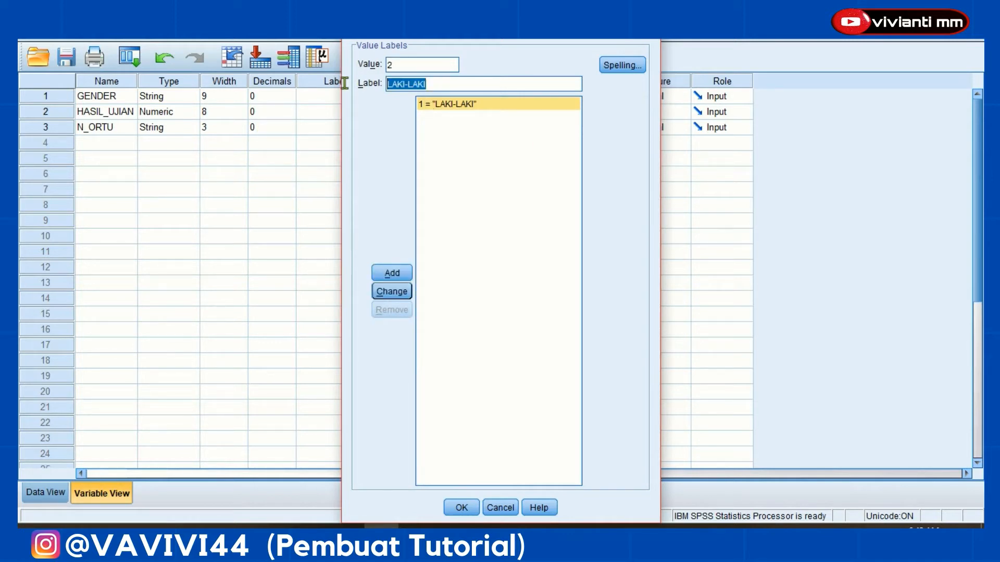
{"action": "type", "text": "PERE"}
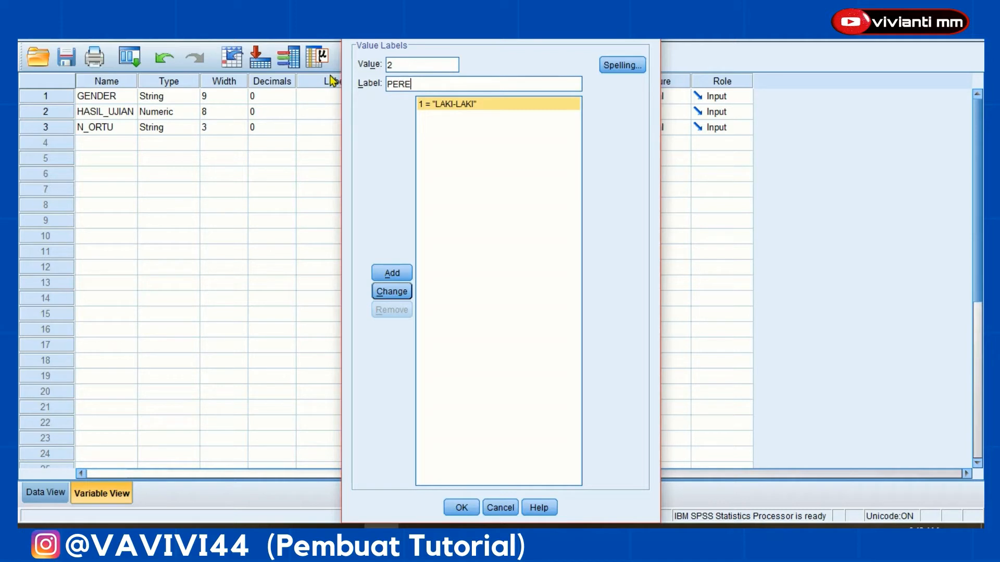
{"action": "type", "text": "MPUAN"}
{"action": "key", "text": "alt+a"}
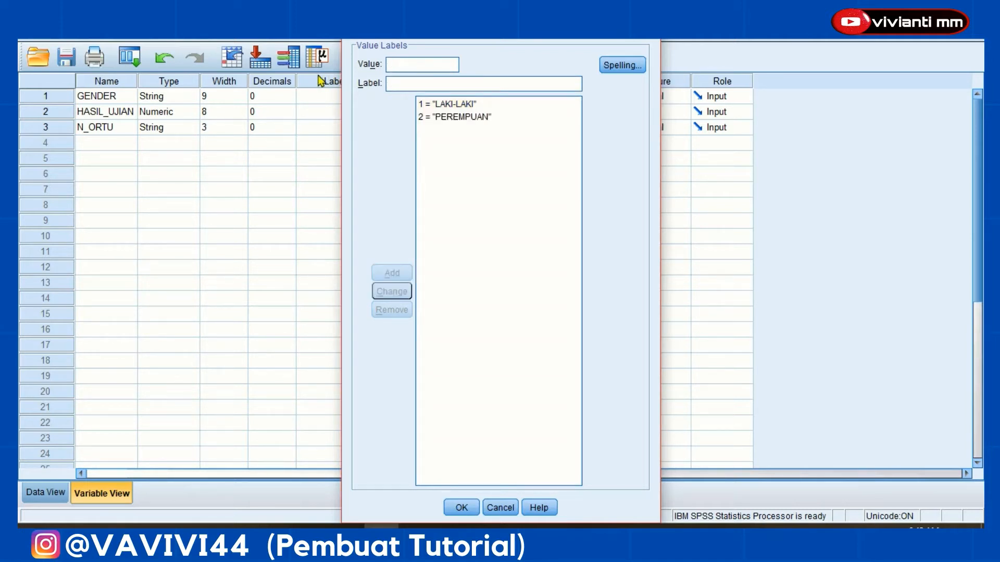
{"action": "left_click", "coordinate": [461, 508]}
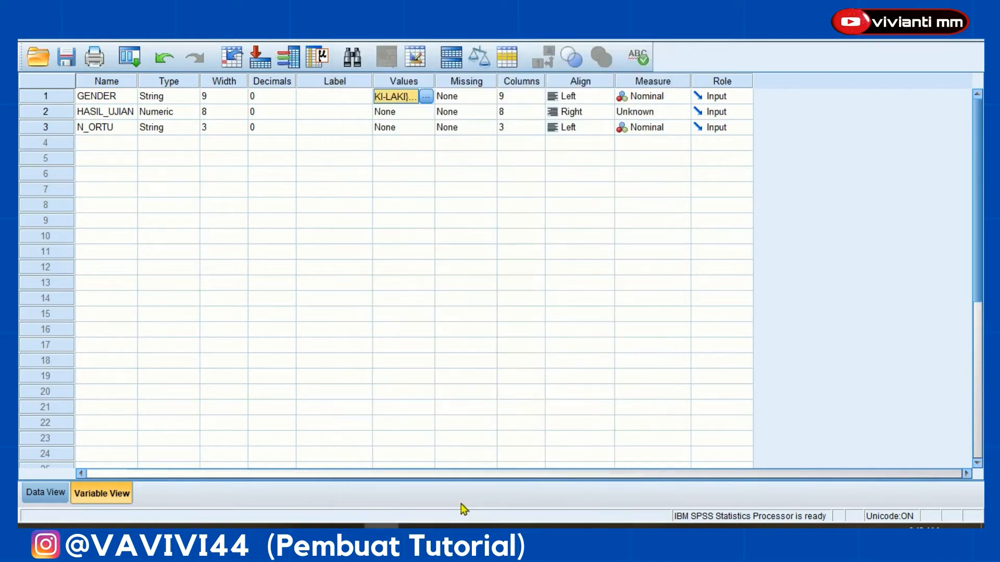
- Open the value labels of the N_ORTU variable and add the label SD for value 4
{"action": "left_click", "coordinate": [404, 130]}
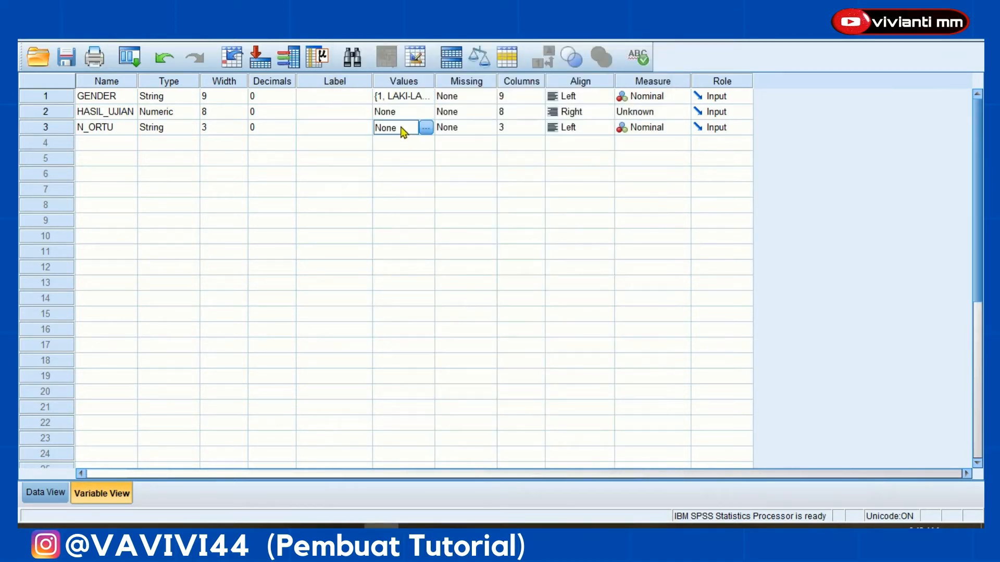
{"action": "left_click", "coordinate": [425, 129]}
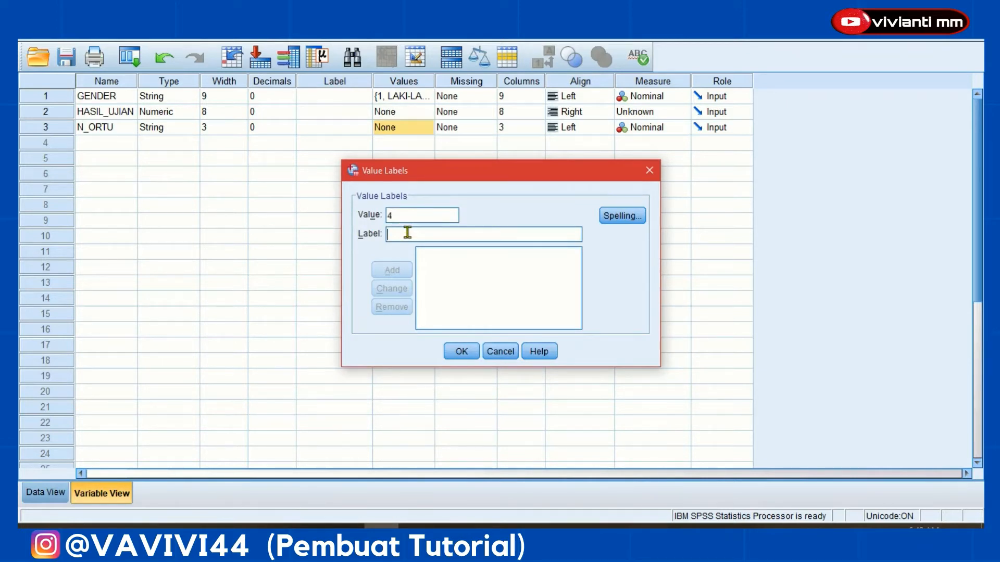
{"action": "key", "text": "Tab"}
{"action": "type", "text": "SD"}
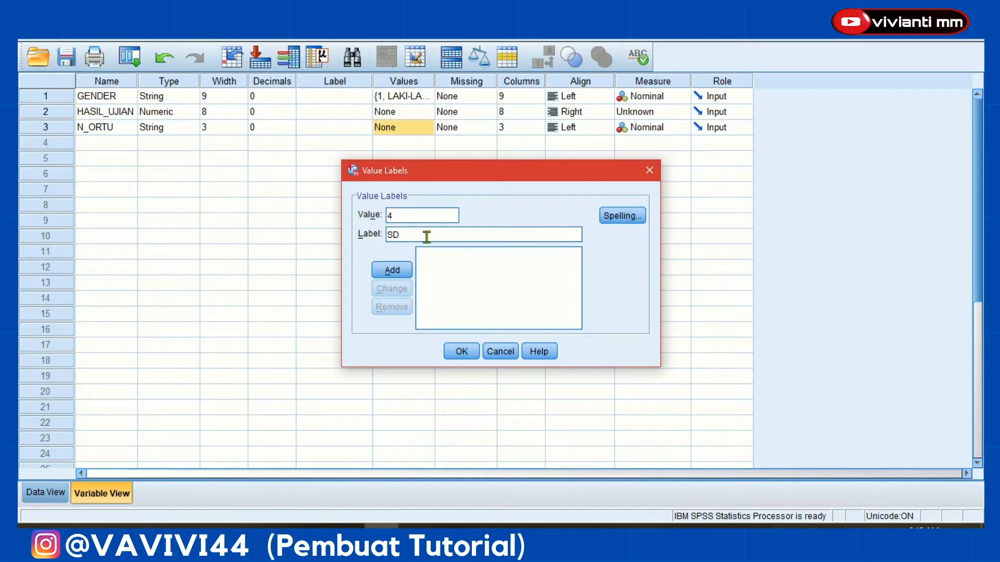
{"action": "left_click", "coordinate": [397, 271]}
{"action": "left_click", "coordinate": [393, 270]}
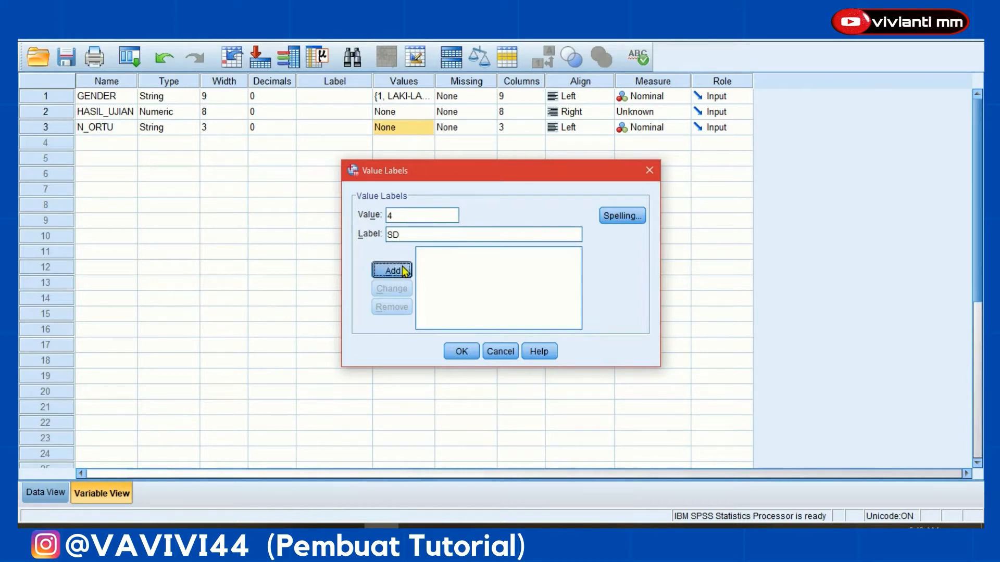
- Add the label SMP for value 5 of the N_ORTU variable
{"action": "type", "text": "5"}
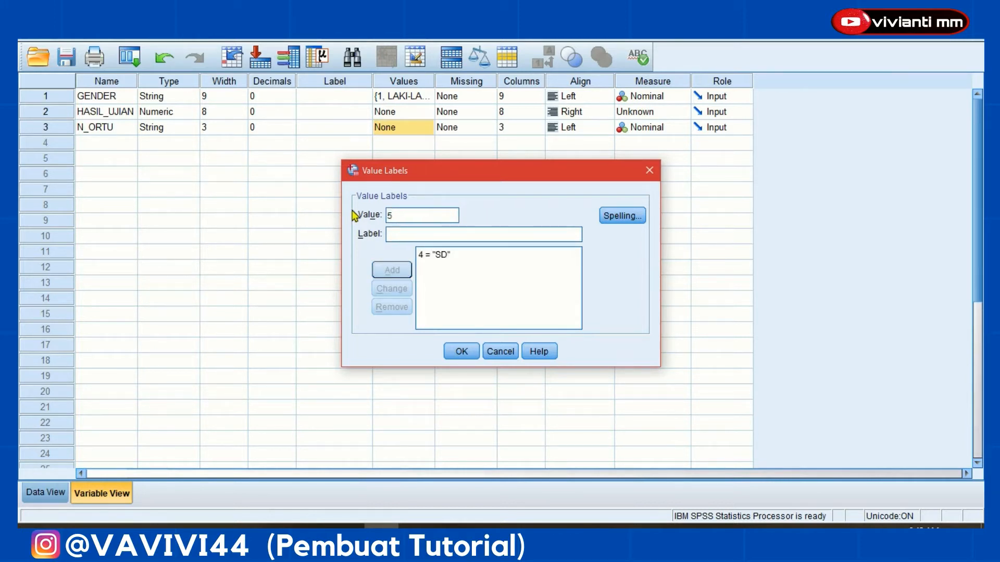
{"action": "left_click", "coordinate": [398, 234]}
{"action": "type", "text": "S"}
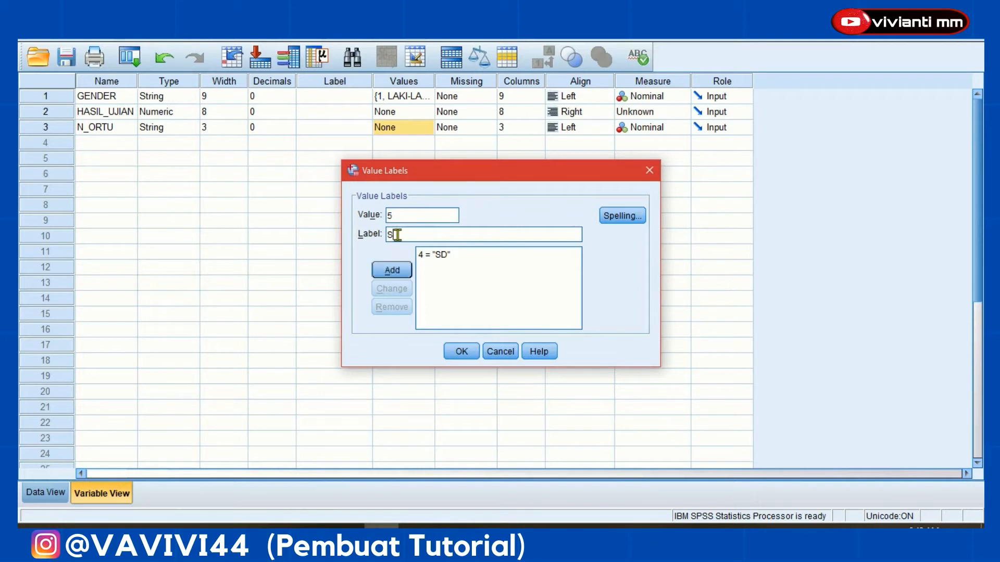
{"action": "type", "text": "MP"}
{"action": "left_click", "coordinate": [401, 268]}
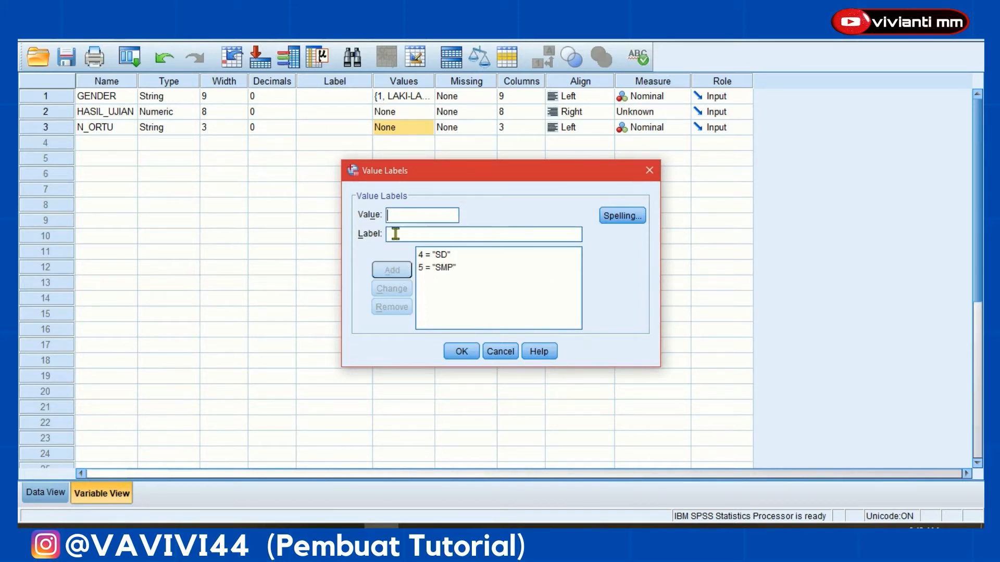
- Add the label SMA for value 6 of the N_ORTU variable
{"action": "type", "text": "6"}
{"action": "left_click", "coordinate": [414, 233]}
{"action": "type", "text": "M"}
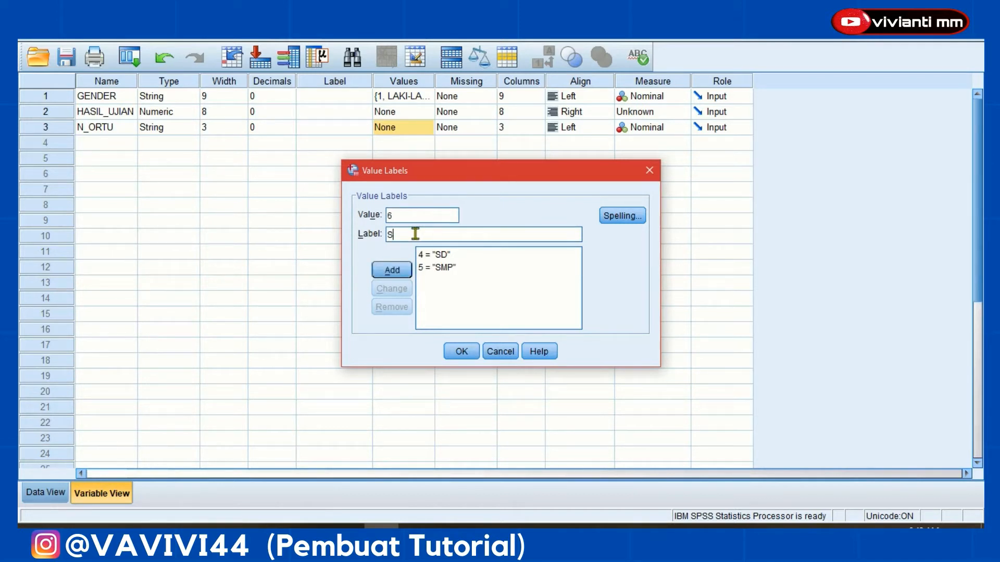
{"action": "type", "text": "A"}
{"action": "key", "text": "BackSpace"}
{"action": "key", "text": "BackSpace"}
{"action": "type", "text": "SMA"}
{"action": "double_click", "coordinate": [415, 234]}
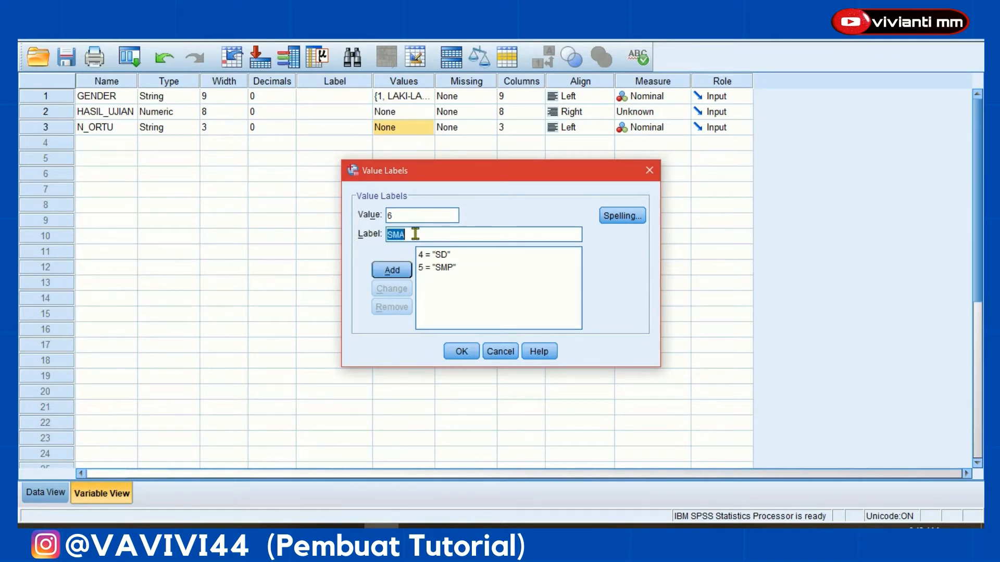
{"action": "left_click", "coordinate": [393, 270]}
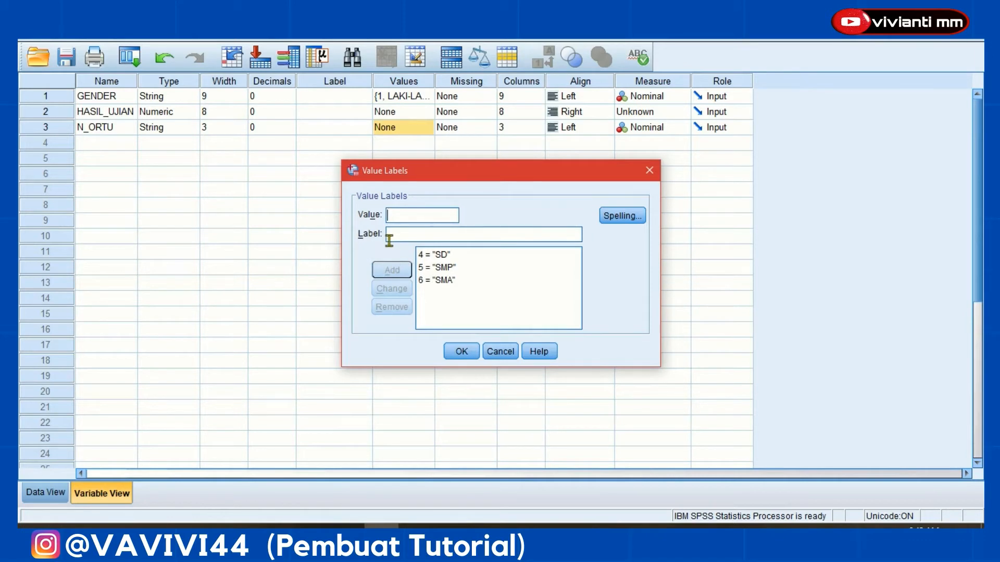
- Add the label PT for value 7 of the N_ORTU variable and accept its value labels
{"action": "type", "text": "7"}
{"action": "left_click", "coordinate": [393, 232]}
{"action": "type", "text": "PT"}
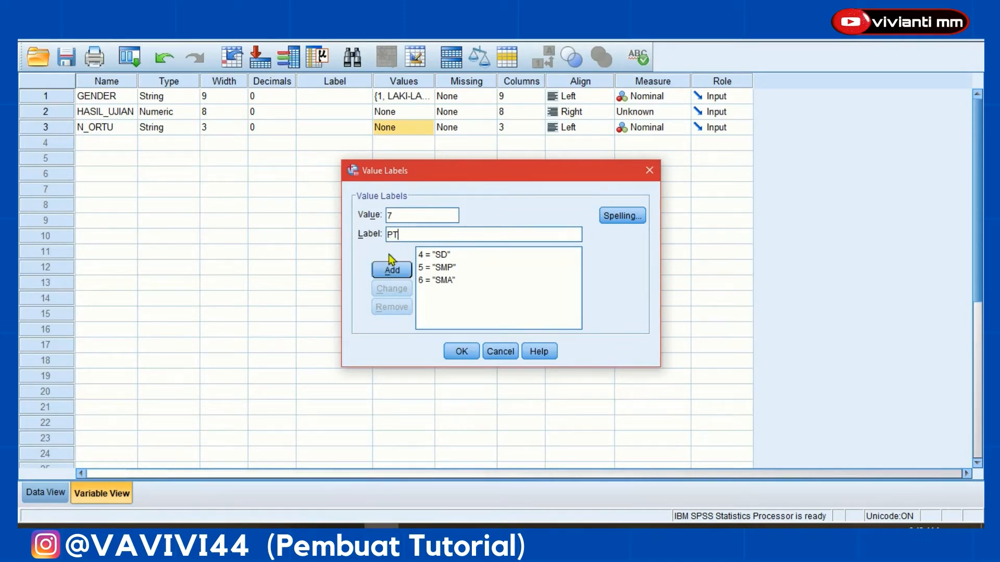
{"action": "left_click", "coordinate": [392, 270]}
{"action": "left_click", "coordinate": [462, 351]}
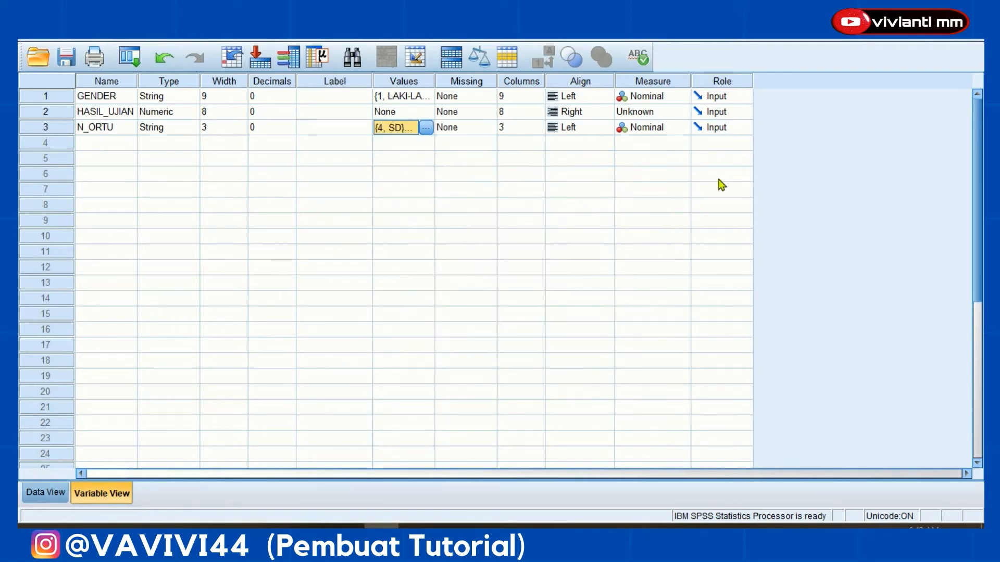
- Set the measurement level of the HASIL_UJIAN variable to Scale
{"action": "left_click", "coordinate": [667, 111]}
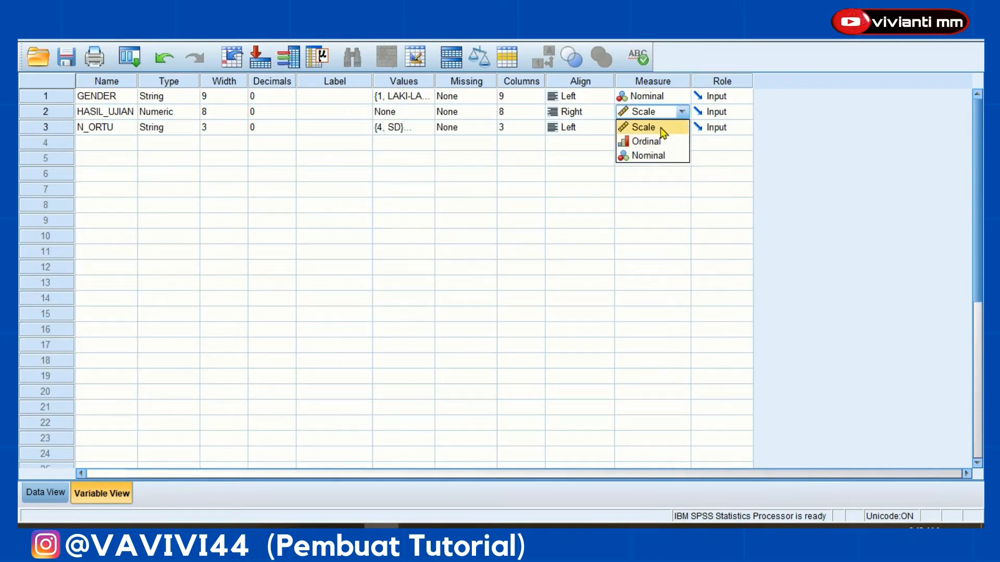
{"action": "left_click", "coordinate": [660, 127]}
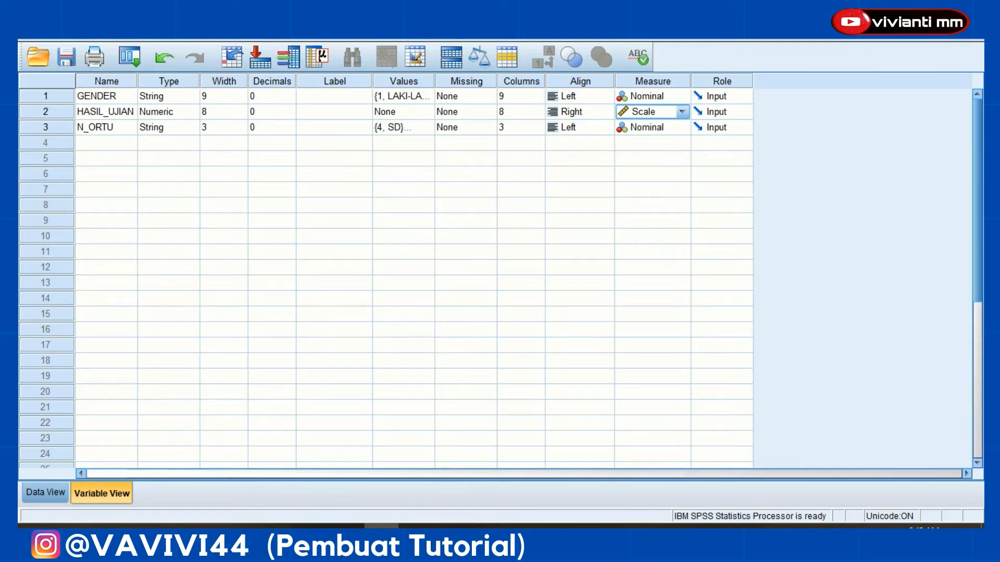
- Start a univariate General Linear Model analysis with HASIL_UJIAN as the dependent variable
{"action": "left_click", "coordinate": [223, 35]}
{"action": "mouse_move", "coordinate": [235, 53]}
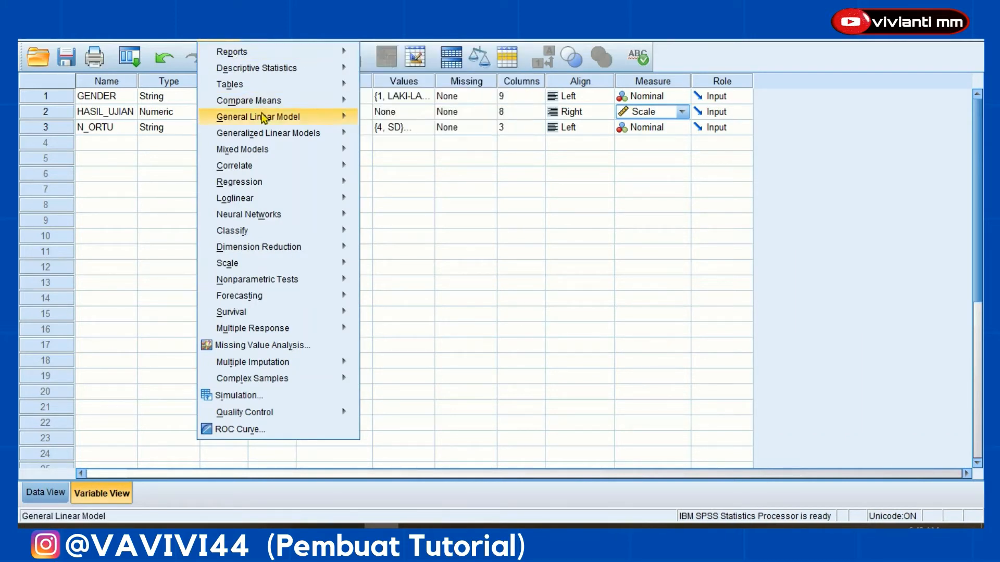
{"action": "mouse_move", "coordinate": [265, 119]}
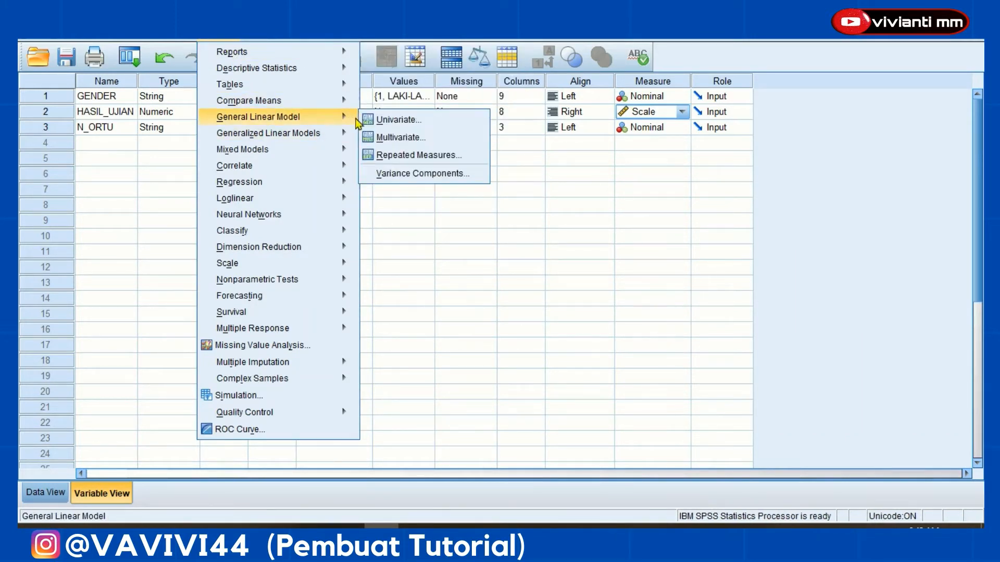
{"action": "left_click", "coordinate": [397, 119]}
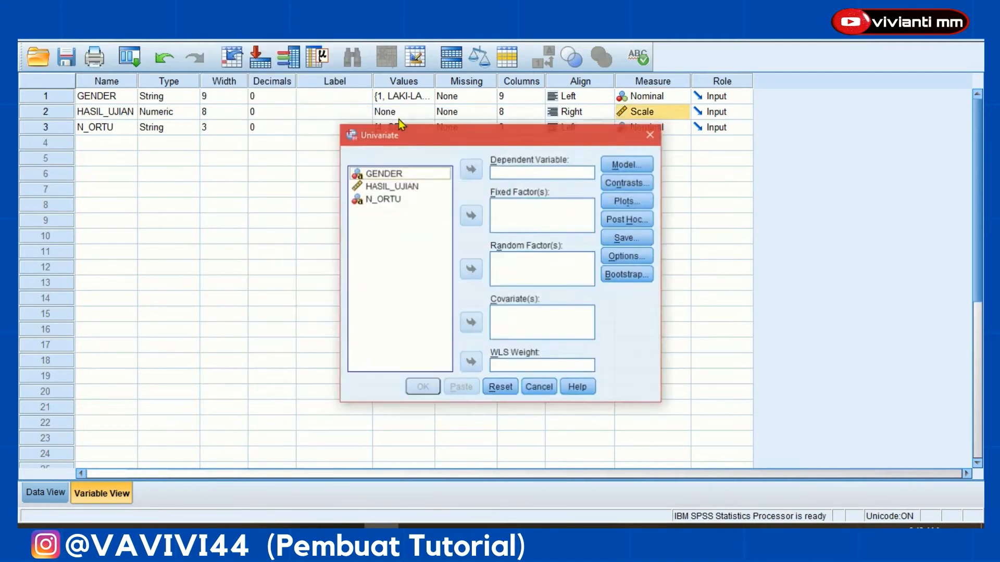
{"action": "left_click", "coordinate": [415, 191]}
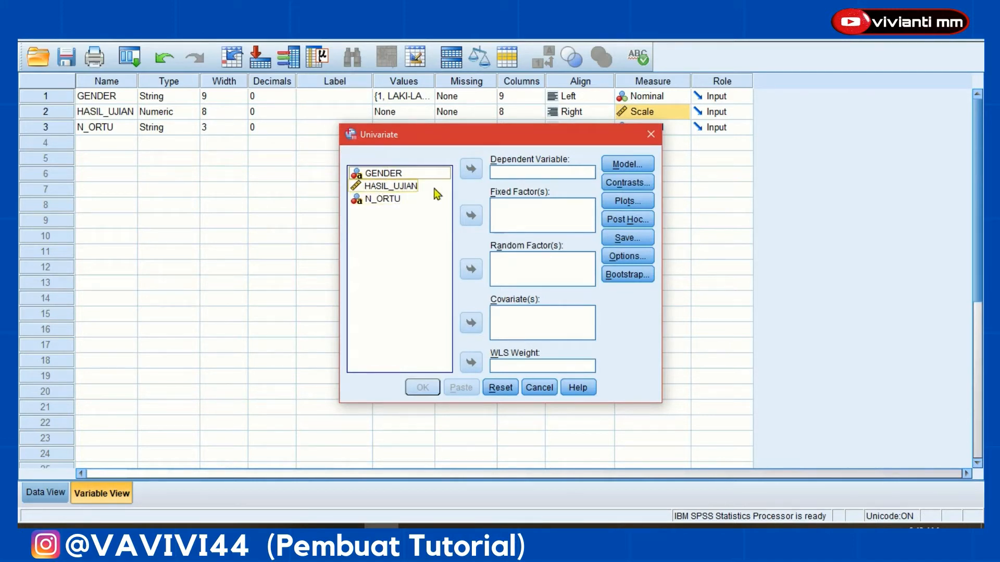
{"action": "left_click", "coordinate": [411, 199]}
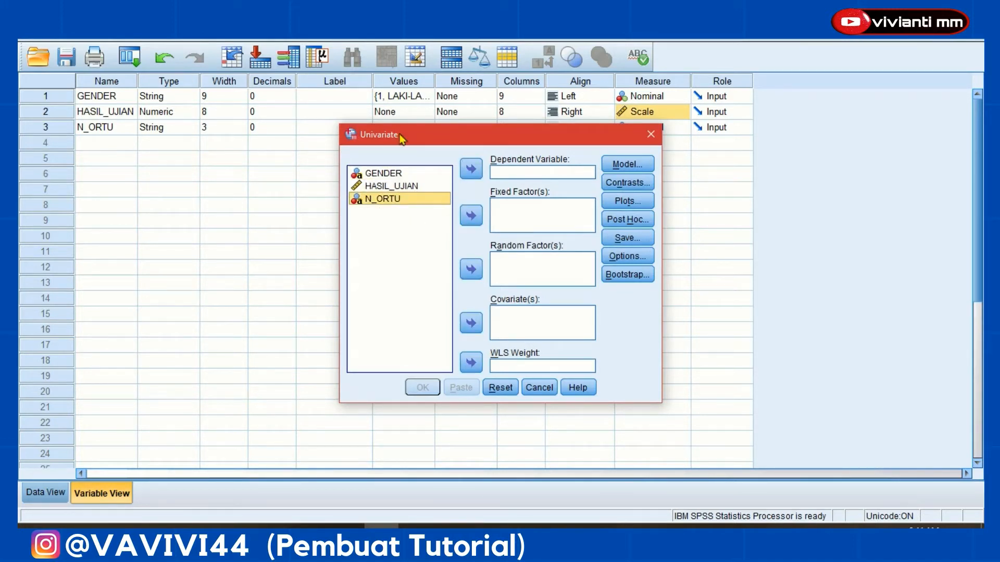
{"action": "left_click", "coordinate": [403, 187]}
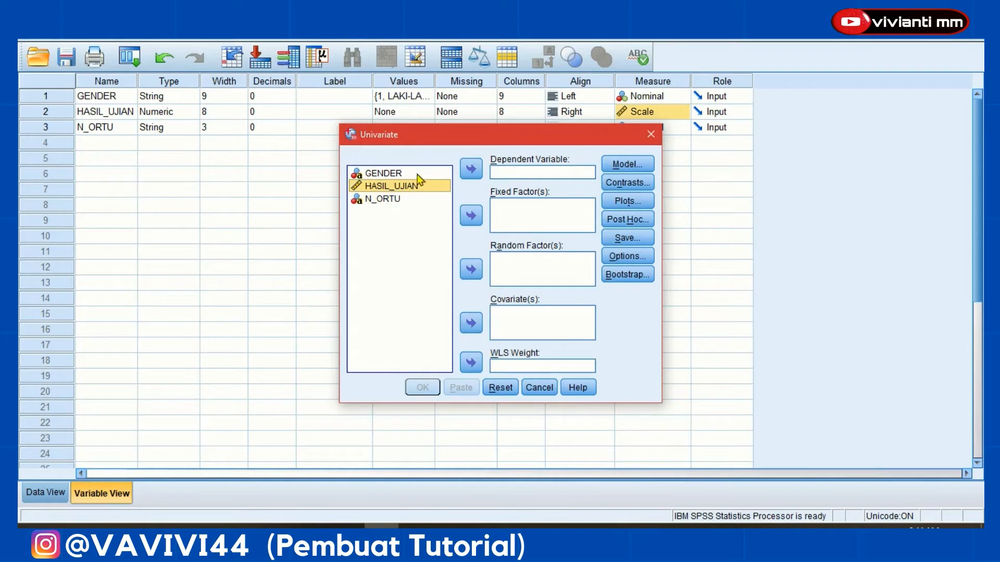
{"action": "left_click", "coordinate": [471, 169]}
- Assign GENDER and N_ORTU as the fixed factors of the univariate analysis
{"action": "left_click", "coordinate": [388, 187]}
{"action": "left_click", "coordinate": [382, 173]}
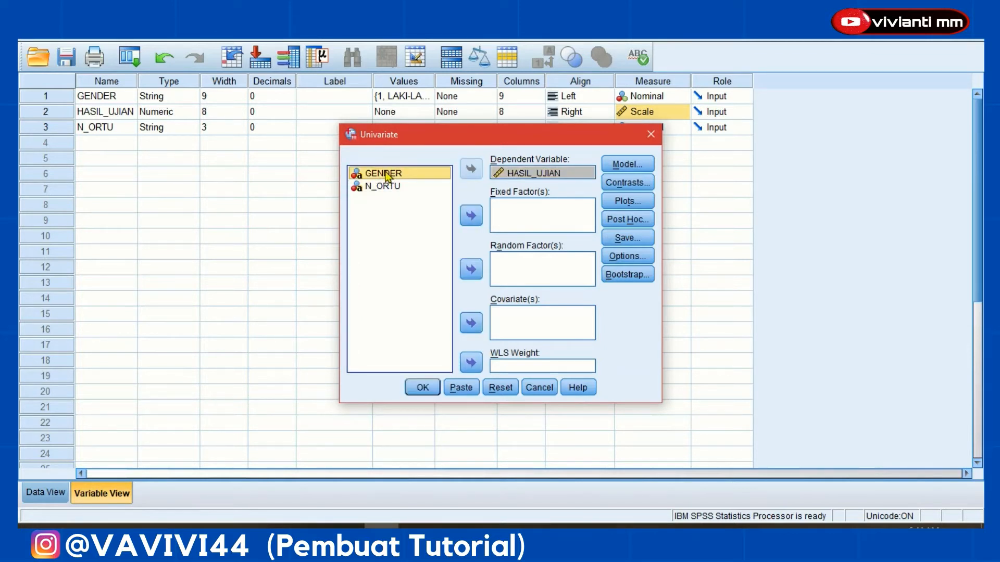
{"action": "left_click", "coordinate": [394, 191], "text": "ctrl"}
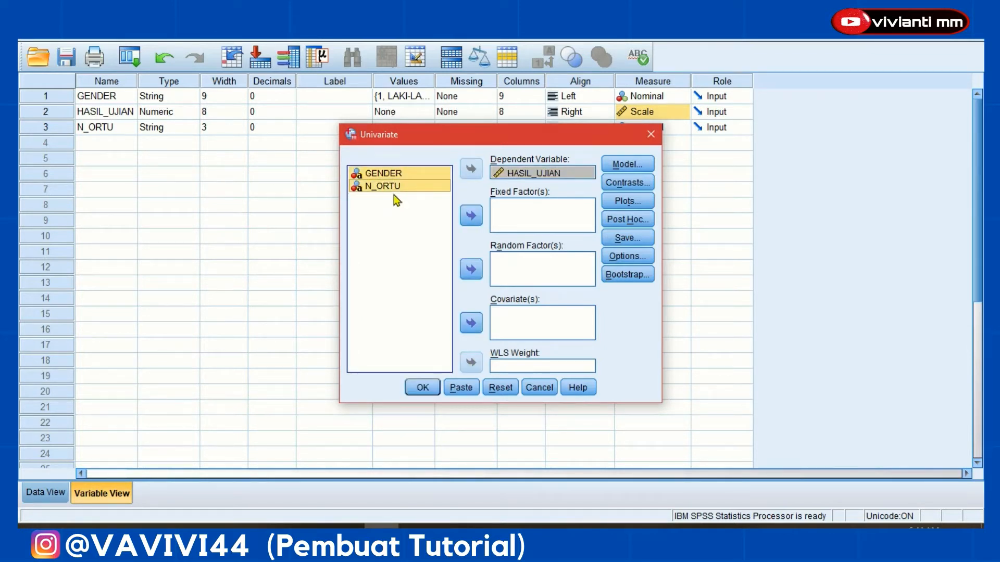
{"action": "left_click", "coordinate": [472, 215]}
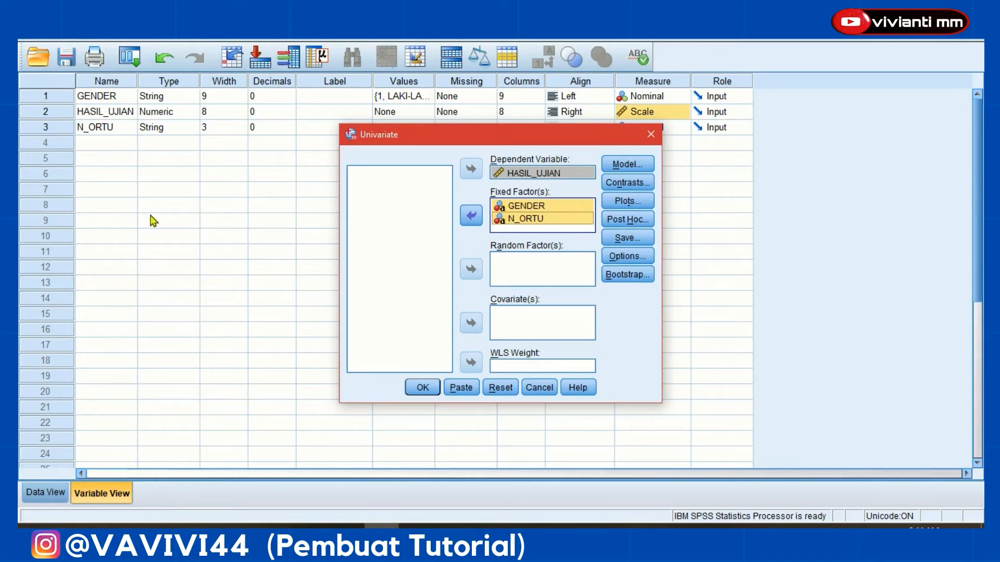
- Add a profile plot with GENDER on the horizontal axis and N_ORTU as separate lines, and accept the plot settings
{"action": "left_click", "coordinate": [648, 202]}
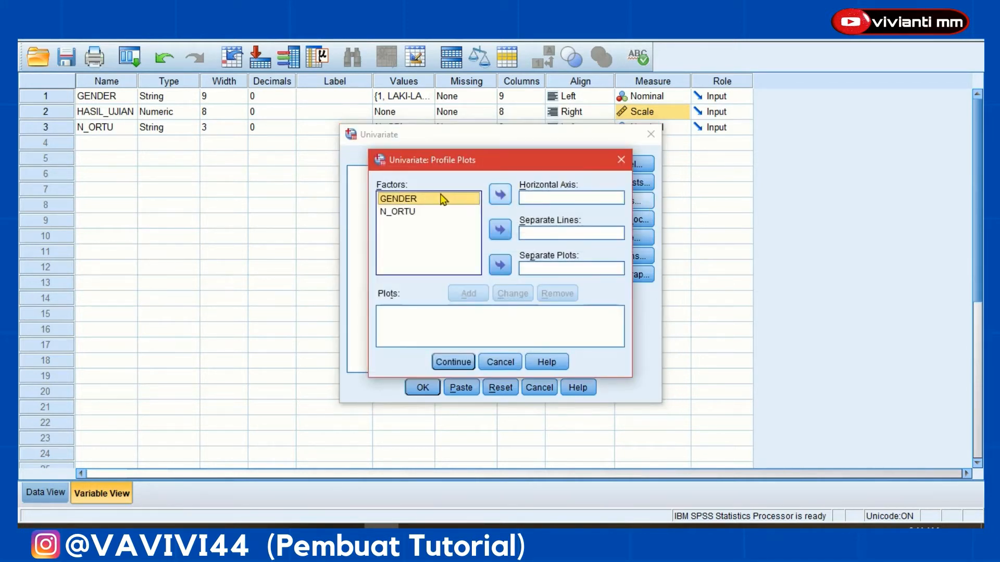
{"action": "left_click", "coordinate": [500, 194]}
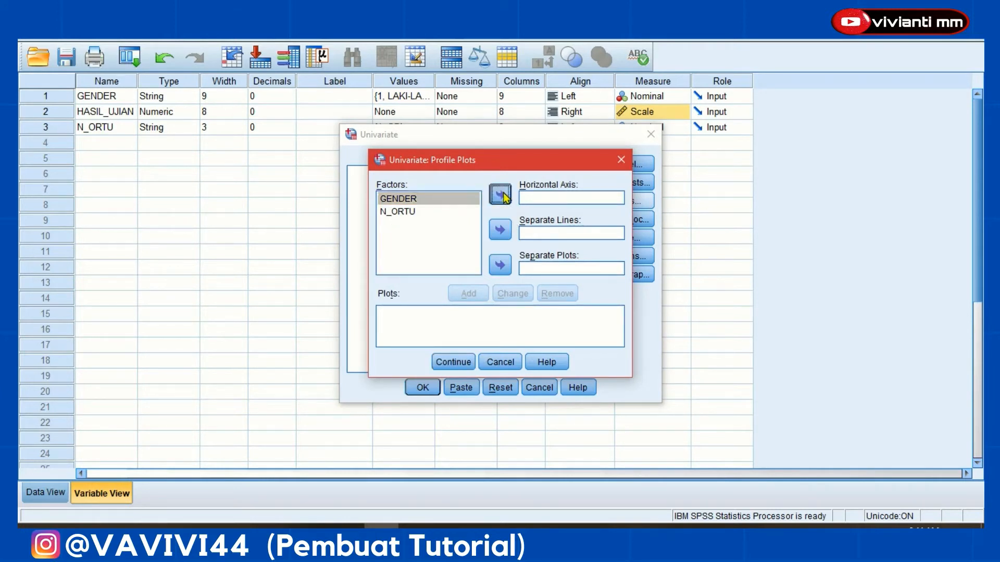
{"action": "left_click", "coordinate": [426, 212]}
{"action": "left_click", "coordinate": [500, 230]}
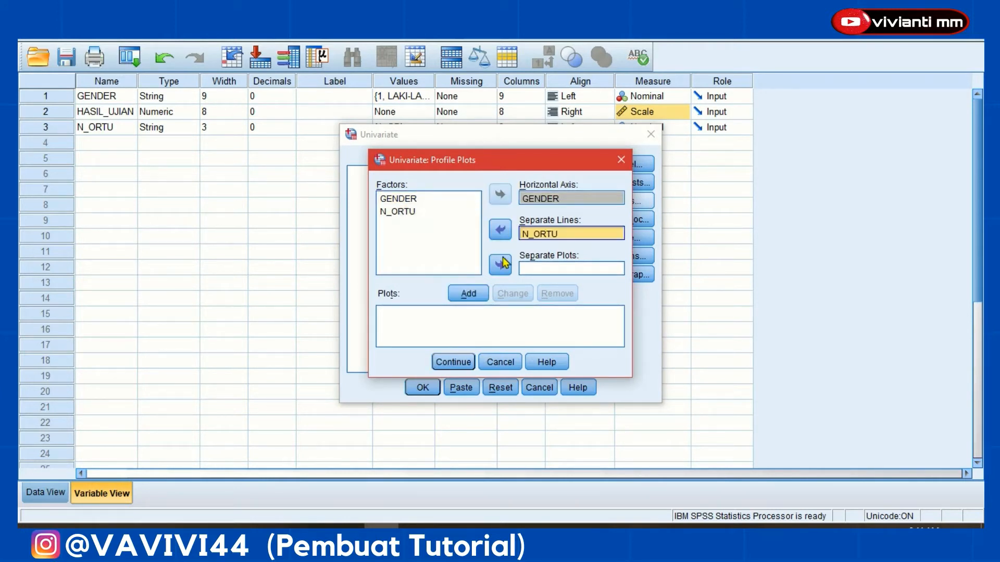
{"action": "left_click", "coordinate": [468, 294]}
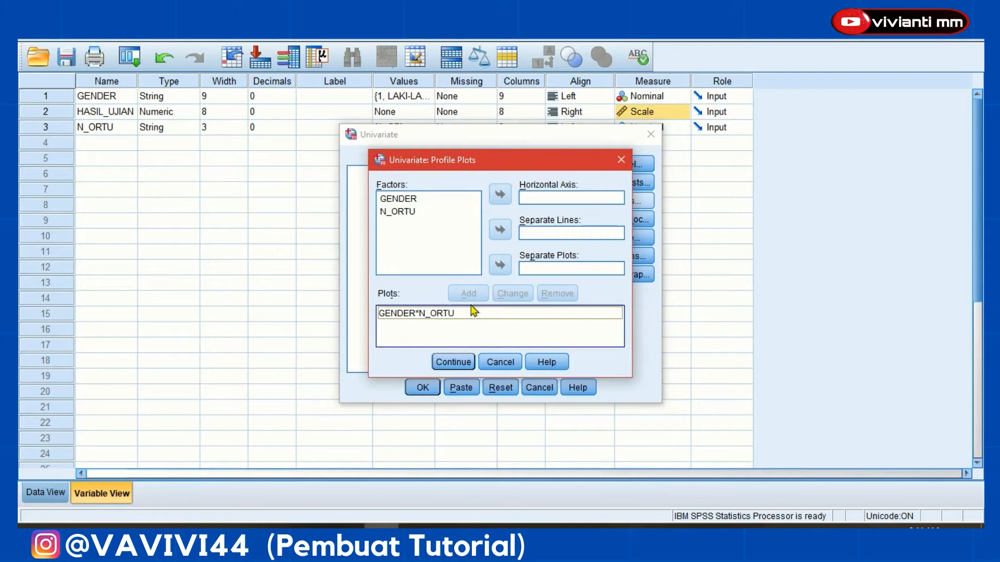
{"action": "left_click", "coordinate": [449, 362]}
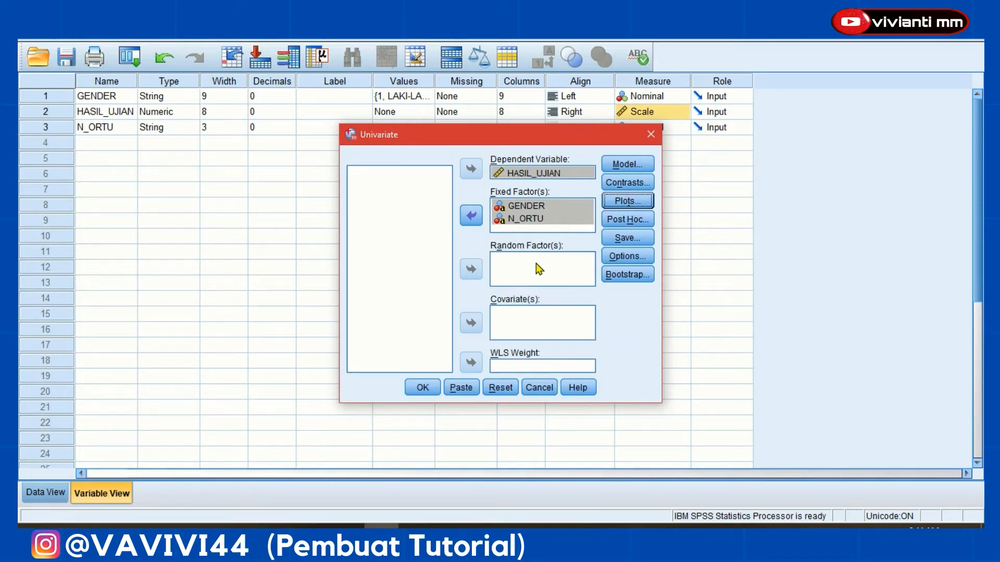
{"action": "left_click", "coordinate": [626, 219]}
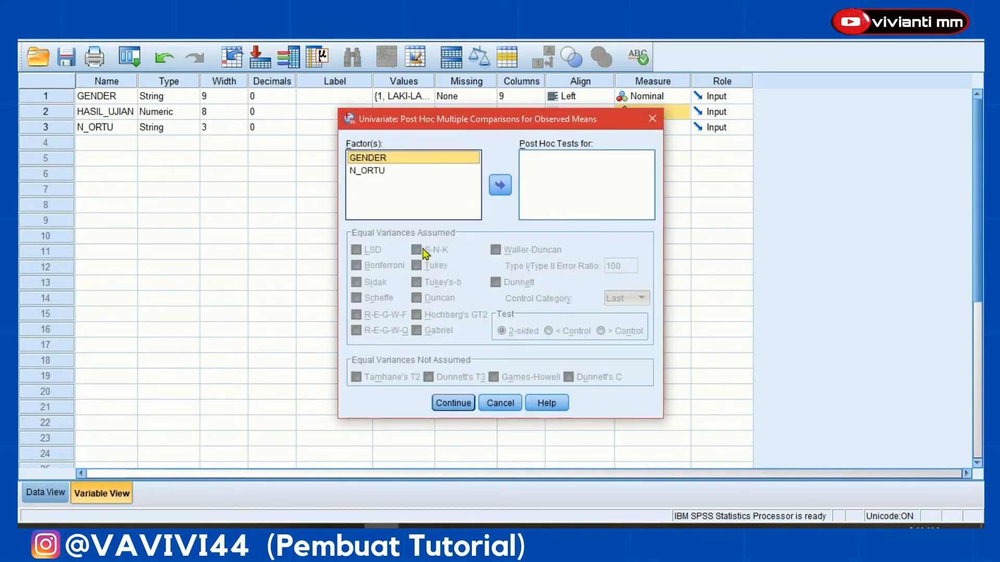
{"action": "left_click", "coordinate": [409, 171]}
{"action": "left_click", "coordinate": [408, 159]}
{"action": "left_click", "coordinate": [400, 189]}
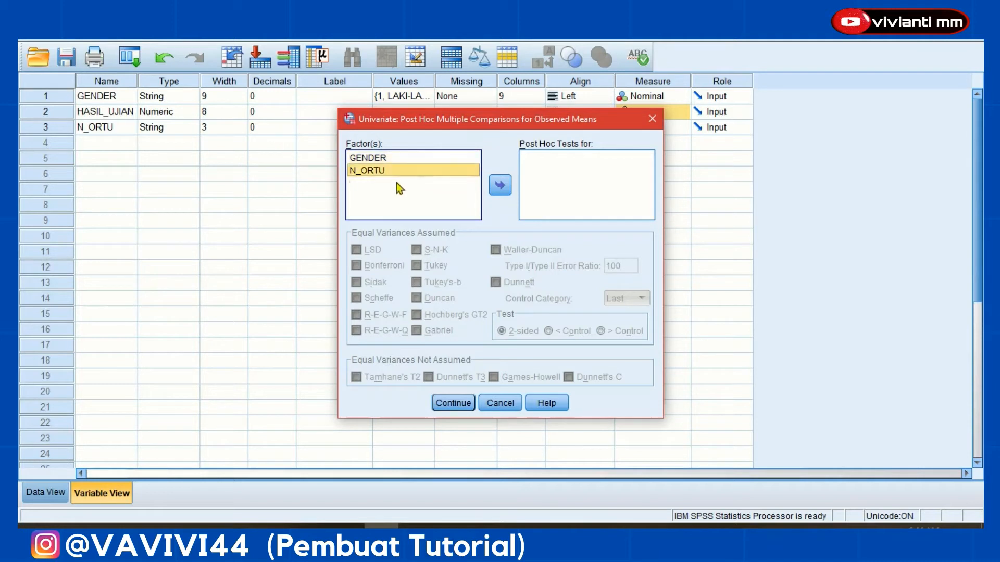
{"action": "left_click", "coordinate": [650, 120]}
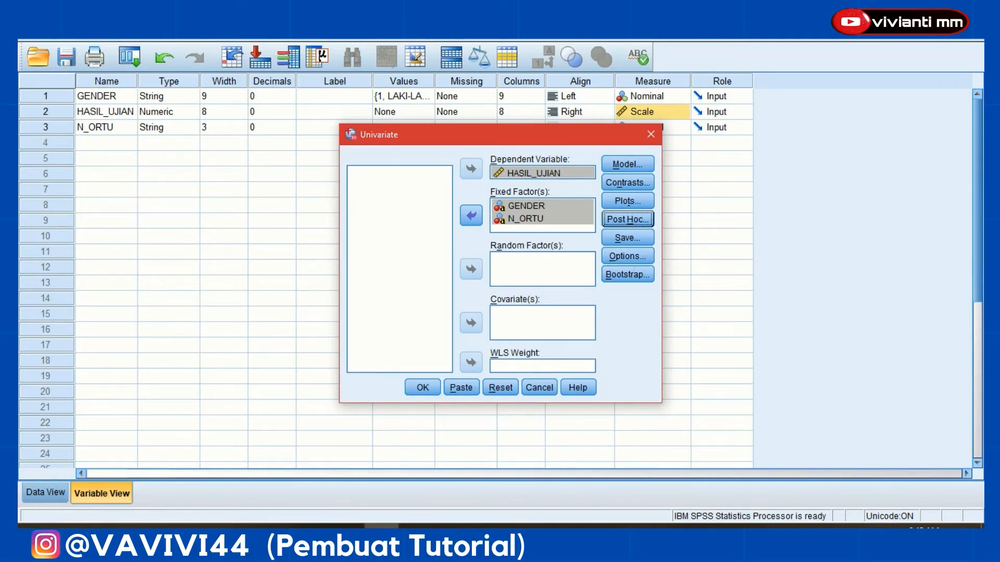
- Display estimated marginal means for GENDER, N_ORTU and the GENDER*N_ORTU interaction in the univariate options
{"action": "left_click", "coordinate": [638, 255]}
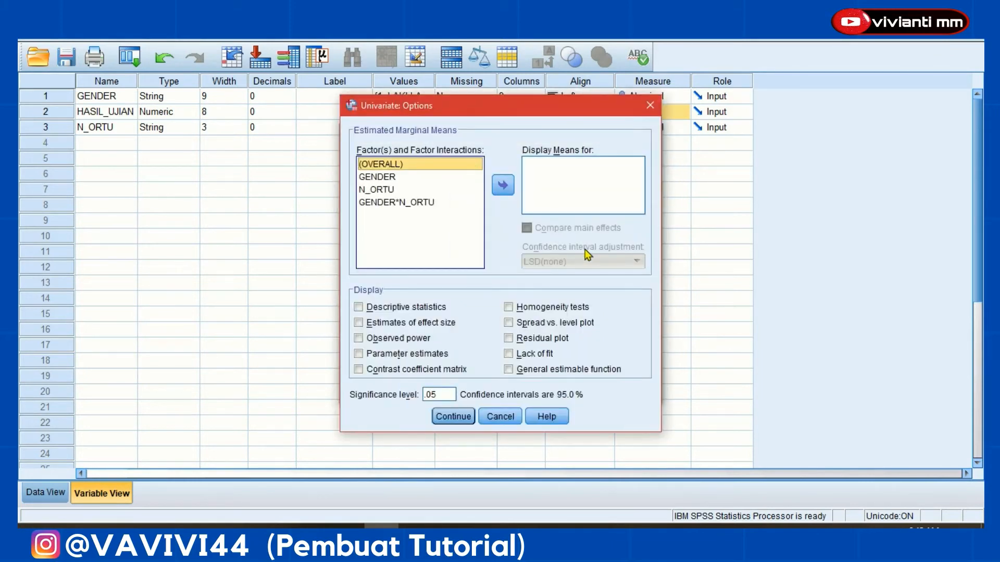
{"action": "left_click", "coordinate": [386, 177]}
{"action": "left_click", "coordinate": [394, 189], "text": "shift"}
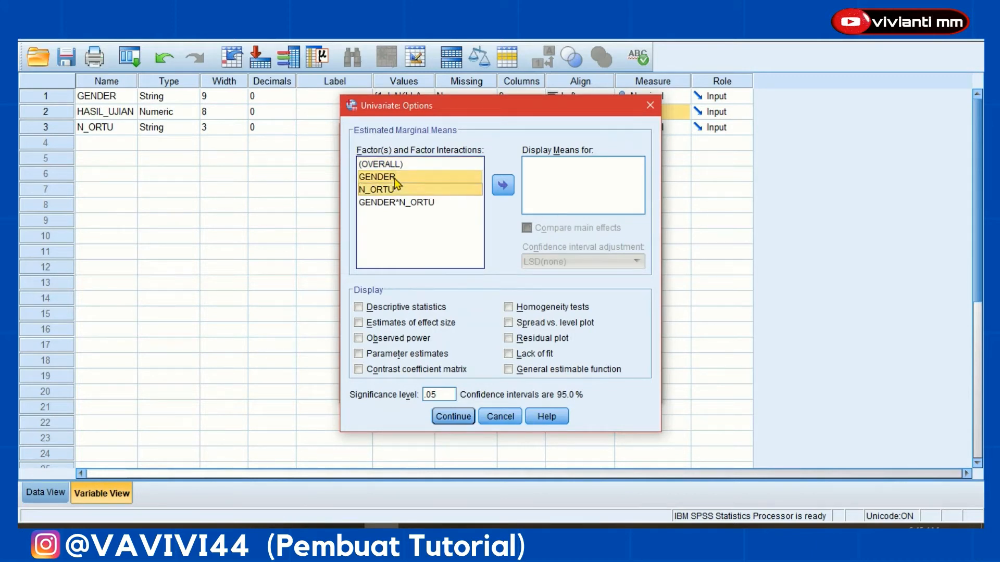
{"action": "key", "text": "shift+Down"}
{"action": "left_click", "coordinate": [503, 187]}
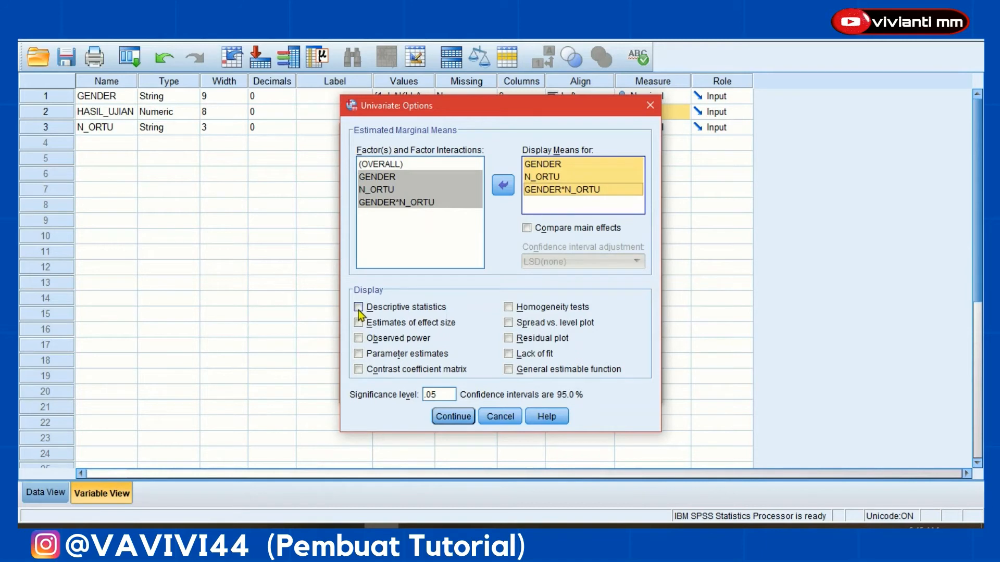
- Include descriptive statistics and homogeneity tests in the output, and run the univariate analysis
{"action": "left_click", "coordinate": [358, 308]}
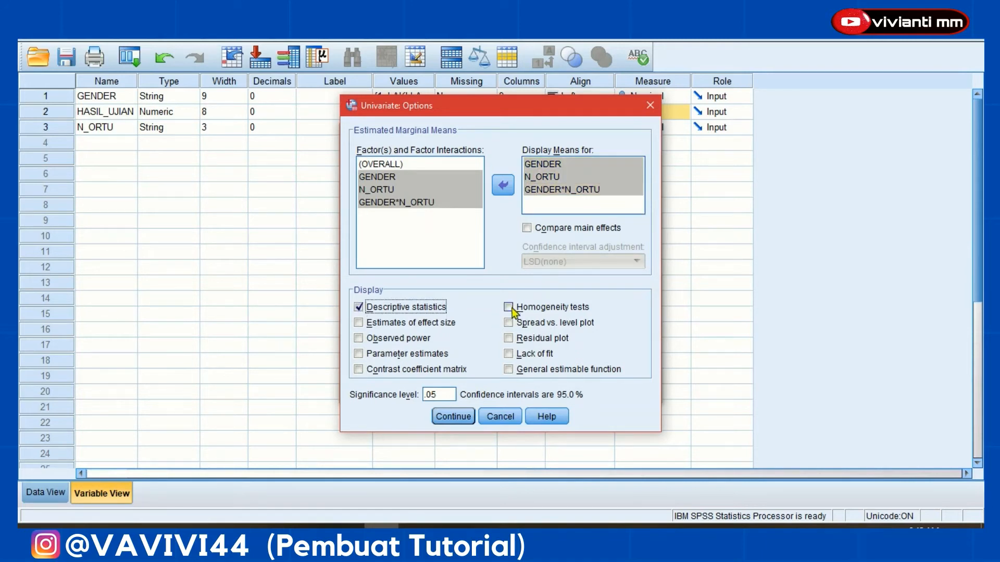
{"action": "left_click", "coordinate": [507, 308]}
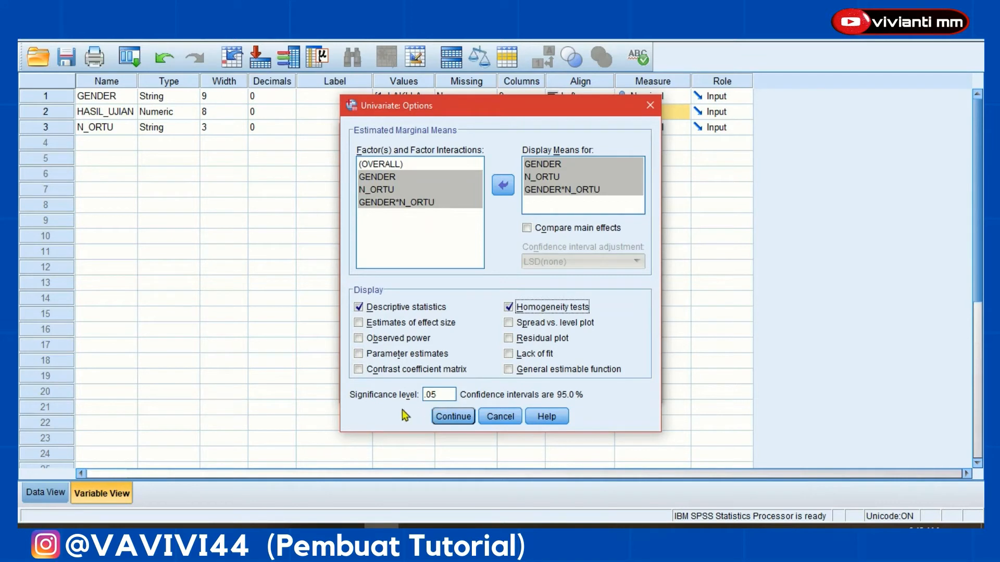
{"action": "left_click", "coordinate": [461, 420]}
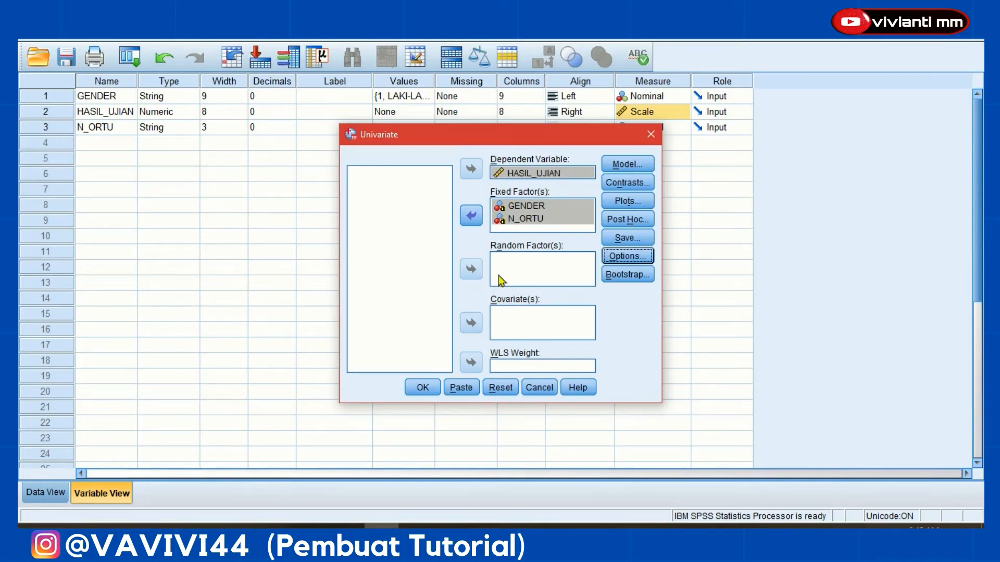
{"action": "left_click", "coordinate": [421, 387]}
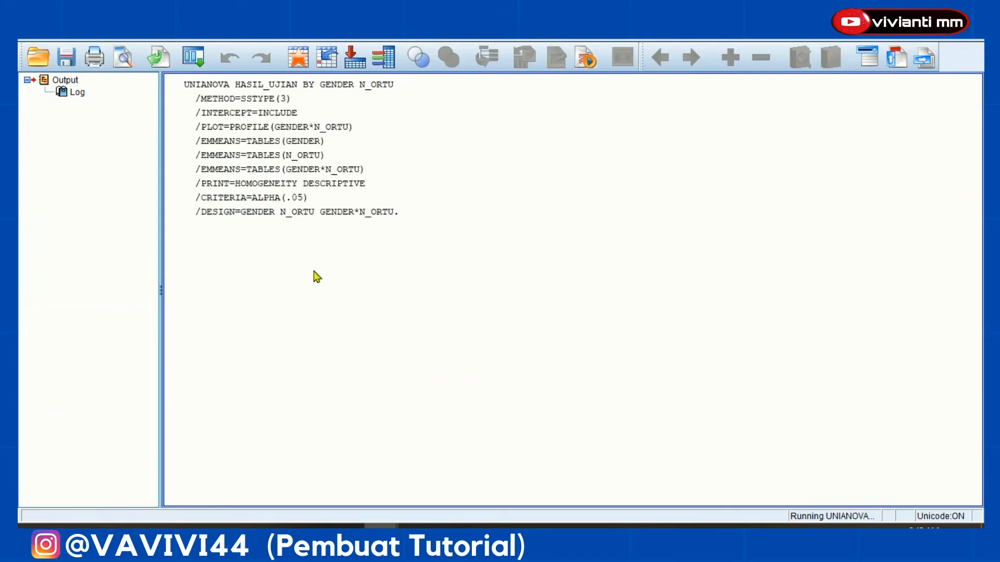
- Examine the Between-Subjects Factors, Descriptive Statistics, Levene's Test and Tests of Between-Subjects Effects tables in the output
{"action": "left_click", "coordinate": [383, 416]}
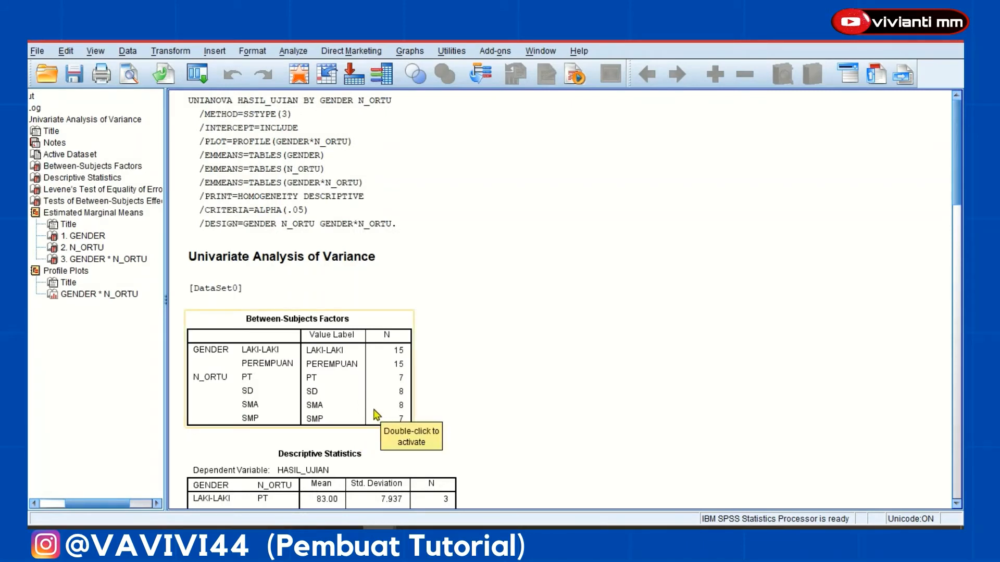
{"action": "left_click", "coordinate": [531, 420]}
{"action": "left_click", "coordinate": [408, 379]}
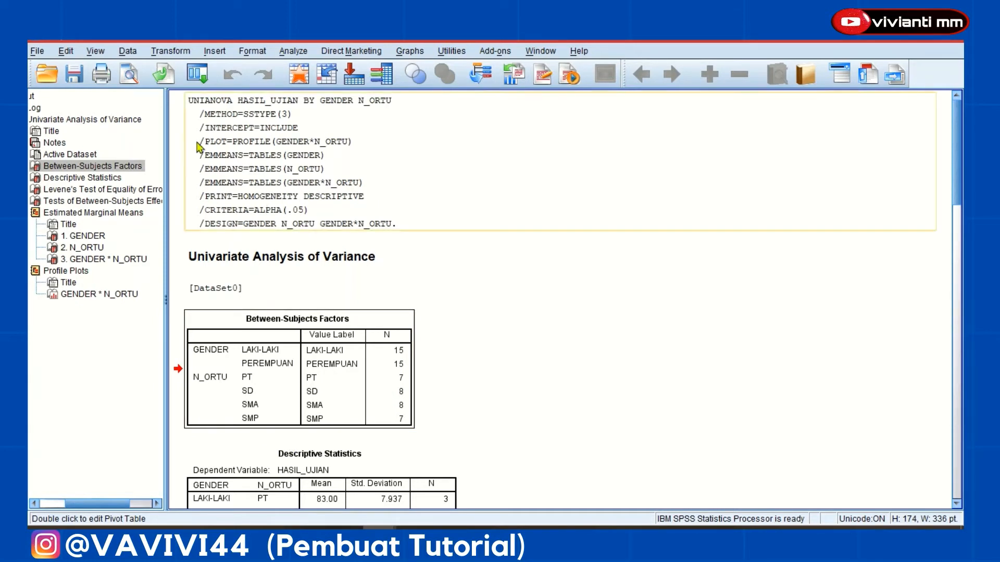
{"action": "key", "text": "Down"}
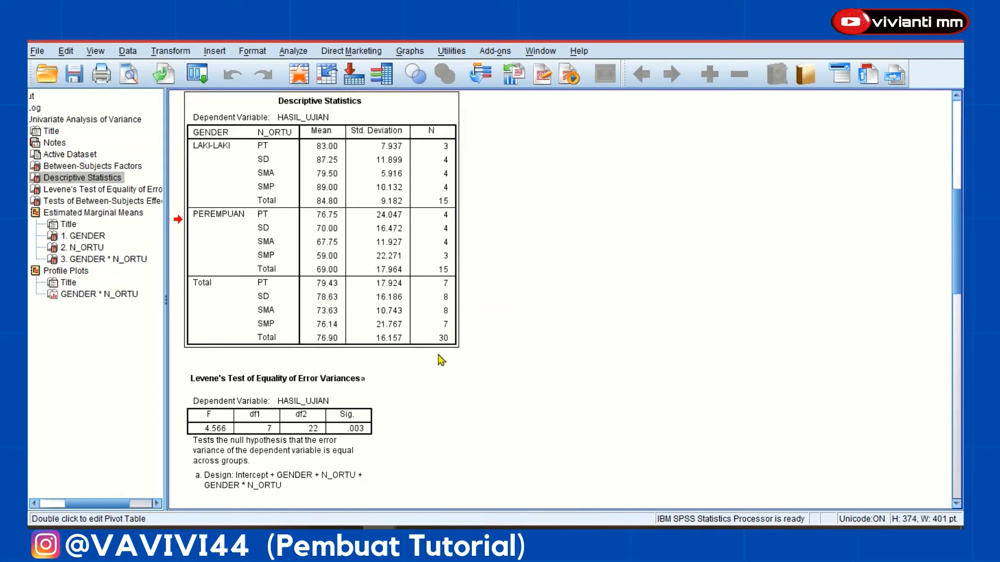
{"action": "left_click", "coordinate": [369, 457]}
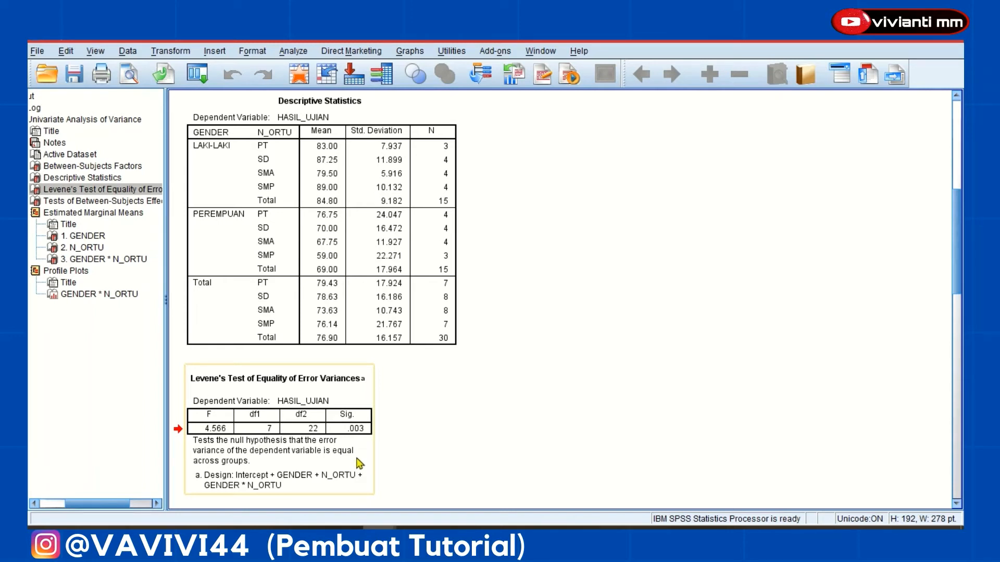
{"action": "left_click", "coordinate": [441, 452]}
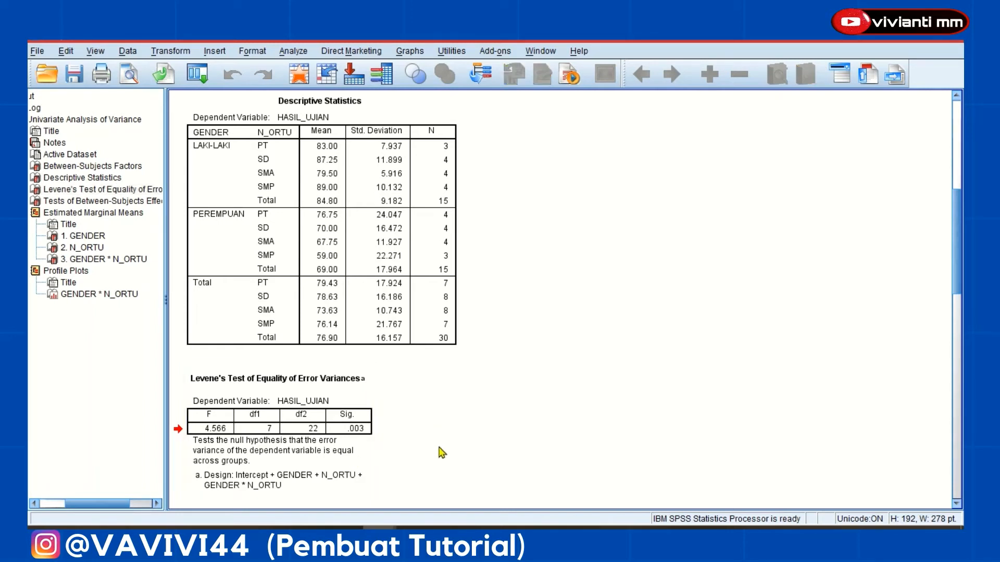
{"action": "scroll", "coordinate": [441, 452], "scroll_direction": "down", "scroll_amount": 10}
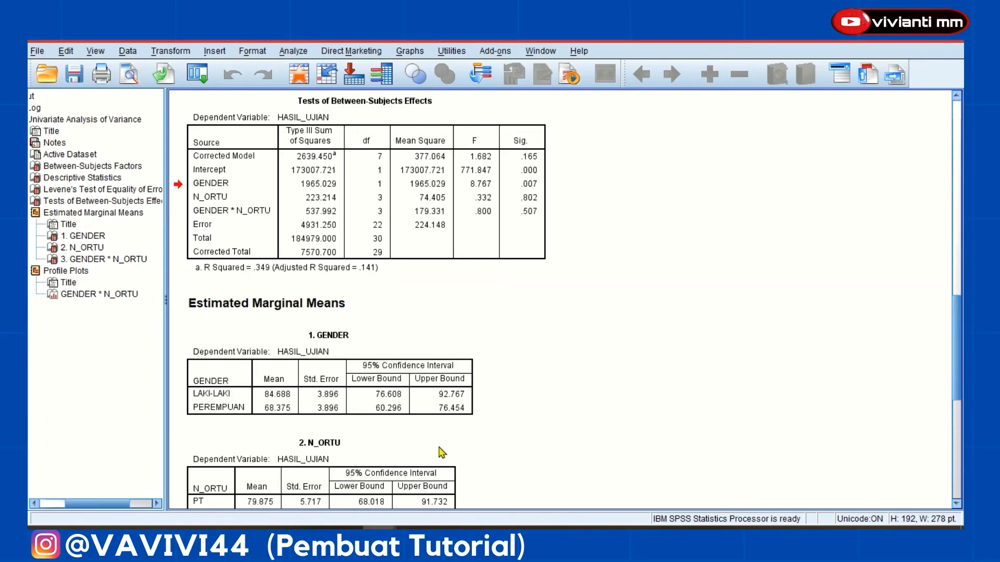
{"action": "scroll", "coordinate": [441, 452], "scroll_direction": "up", "scroll_amount": 5}
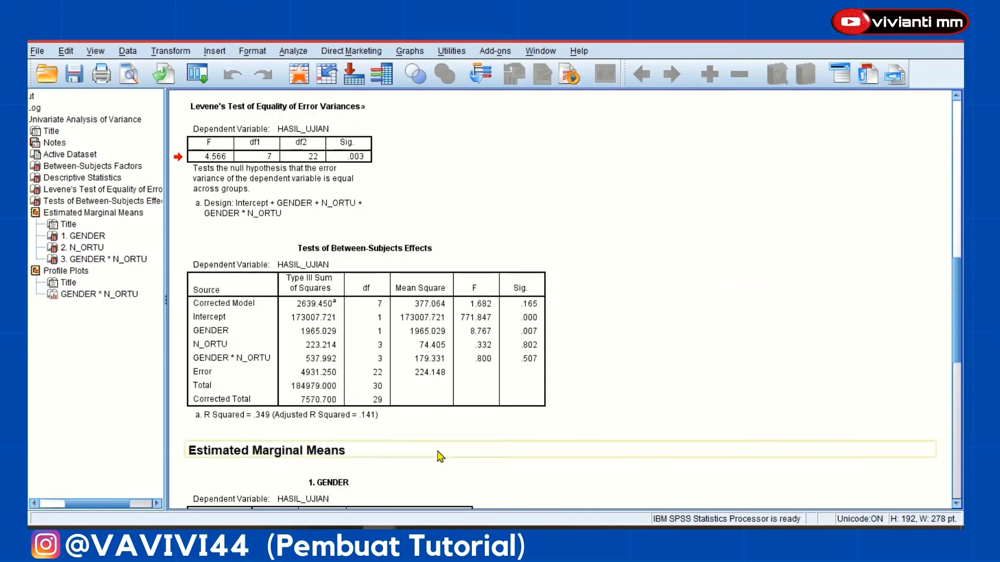